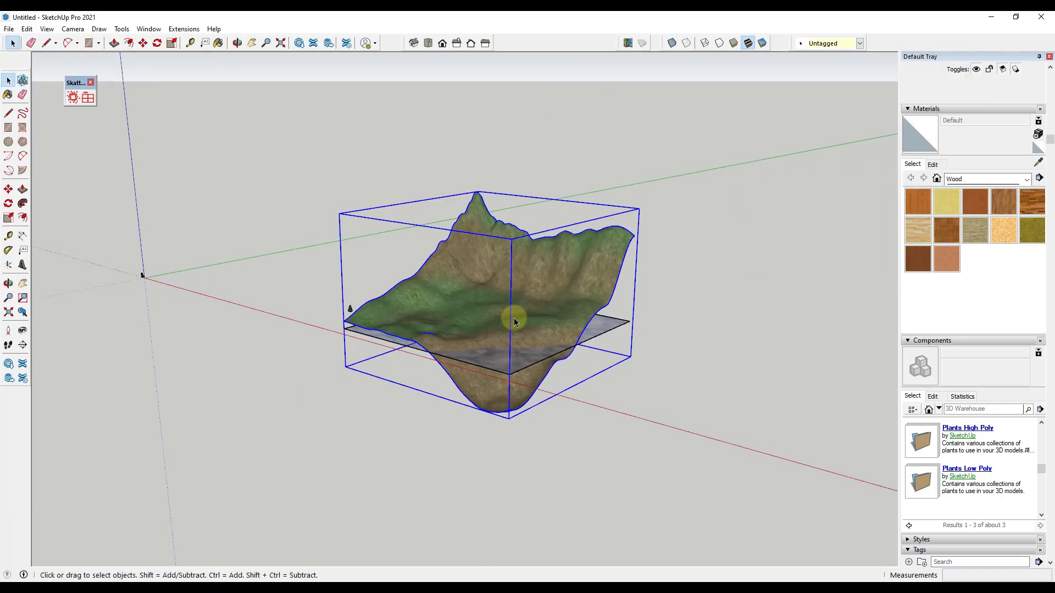
Orbit the terrain, browse the 3D Warehouse briefly, then close it.
{"action": "middle_click_drag", "start_coordinate": [513, 317], "coordinate": [486, 288]}
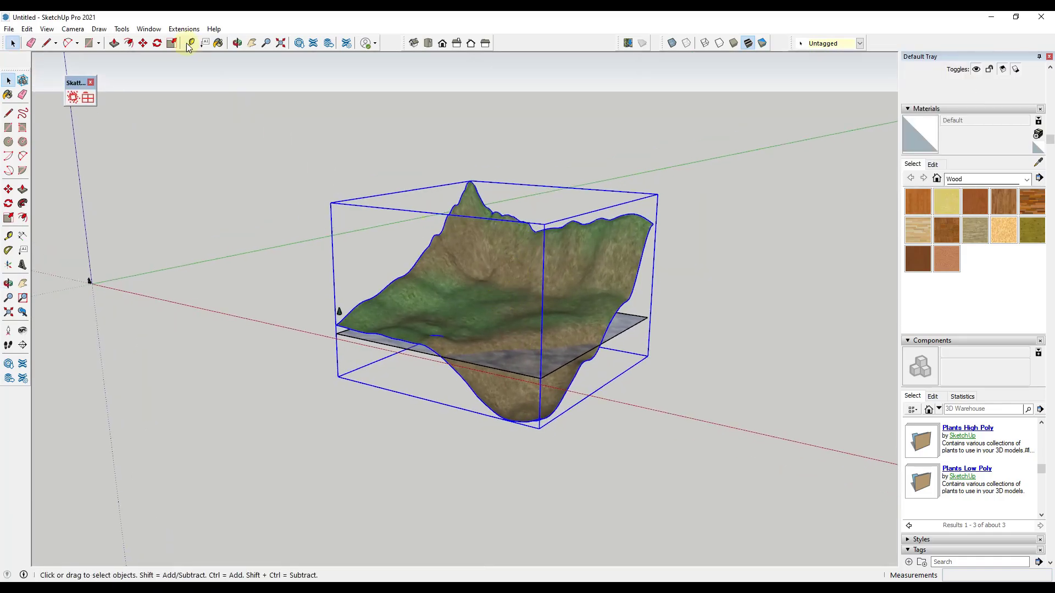
{"action": "left_click", "coordinate": [149, 29]}
{"action": "left_click", "coordinate": [169, 112]}
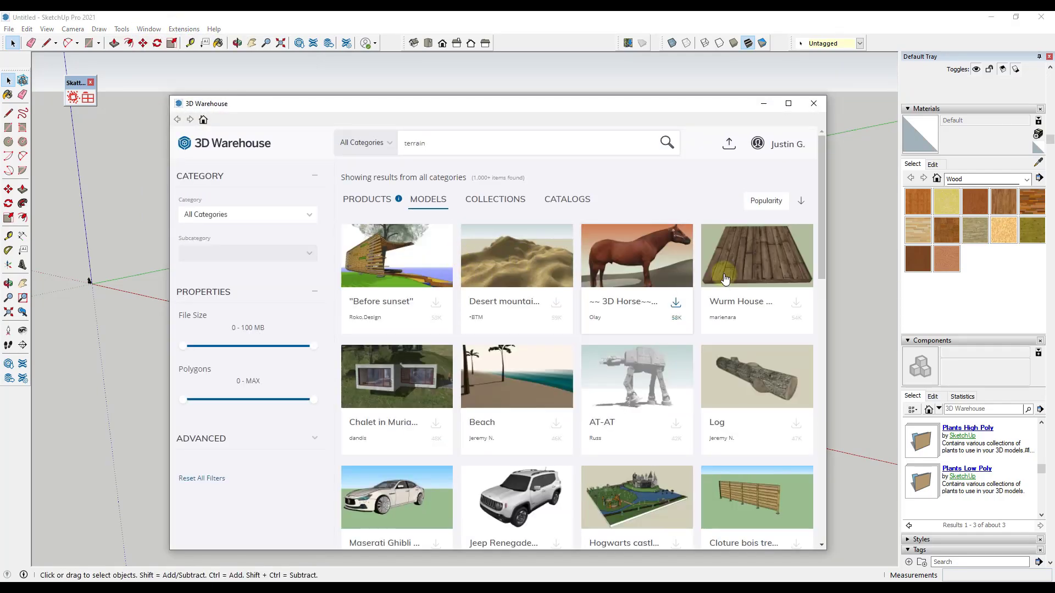
{"action": "scroll", "coordinate": [502, 388], "scroll_direction": "down", "scroll_amount": 5}
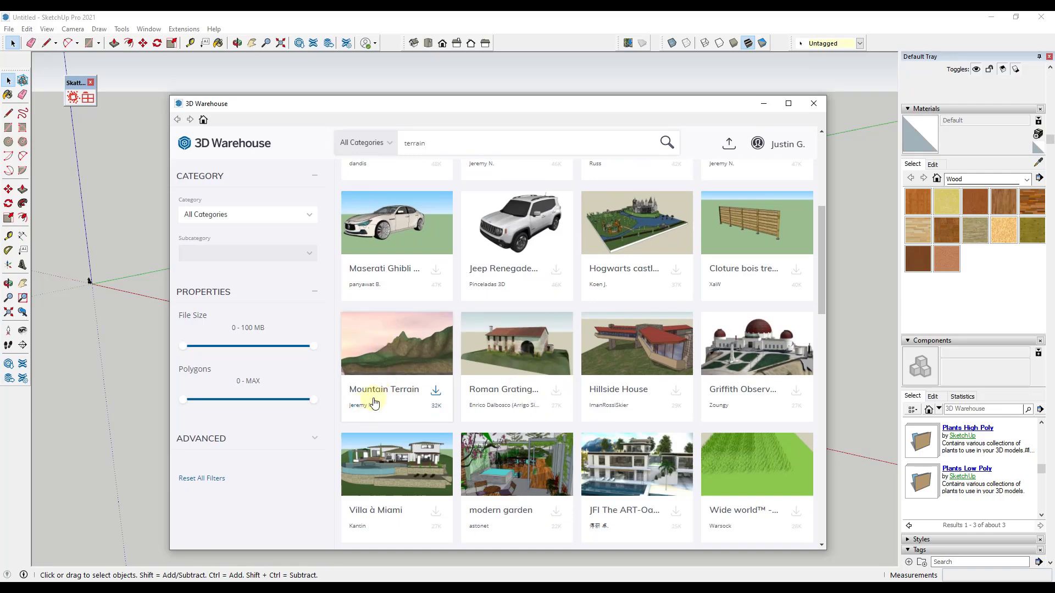
{"action": "left_click", "coordinate": [813, 103]}
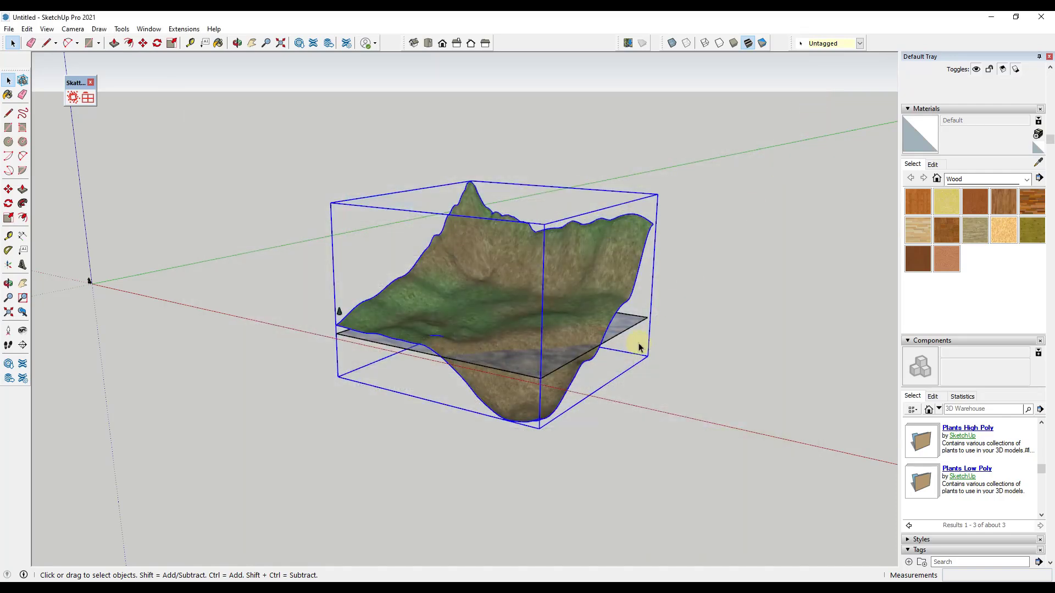
Select the grey water plane and terrain group, then close in on the cone tree.
{"action": "left_click", "coordinate": [570, 378]}
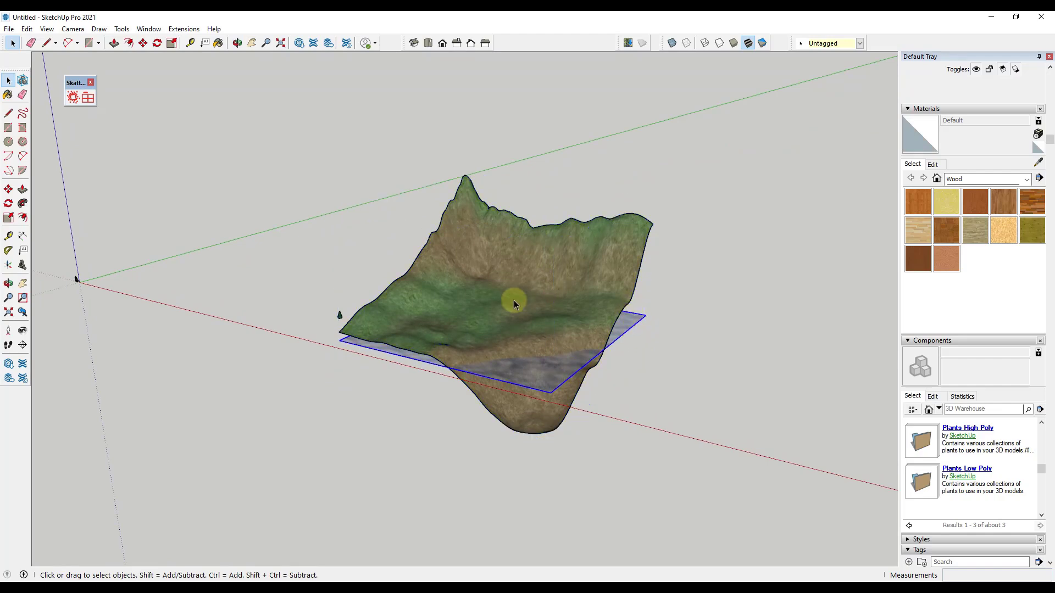
{"action": "scroll", "coordinate": [514, 295], "scroll_direction": "down", "scroll_amount": 5}
{"action": "scroll", "coordinate": [549, 303], "scroll_direction": "up", "scroll_amount": 5}
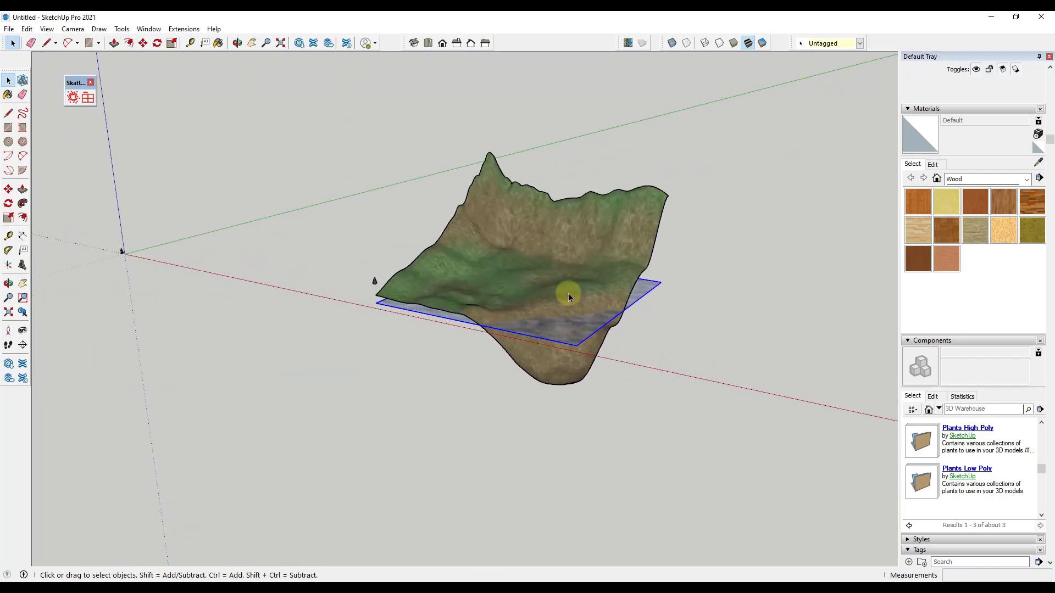
{"action": "middle_click_drag", "start_coordinate": [568, 297], "coordinate": [431, 284]}
{"action": "left_click", "coordinate": [563, 266]}
{"action": "scroll", "coordinate": [280, 285], "scroll_direction": "up", "scroll_amount": 5}
{"action": "middle_click_drag", "start_coordinate": [280, 285], "coordinate": [356, 291]}
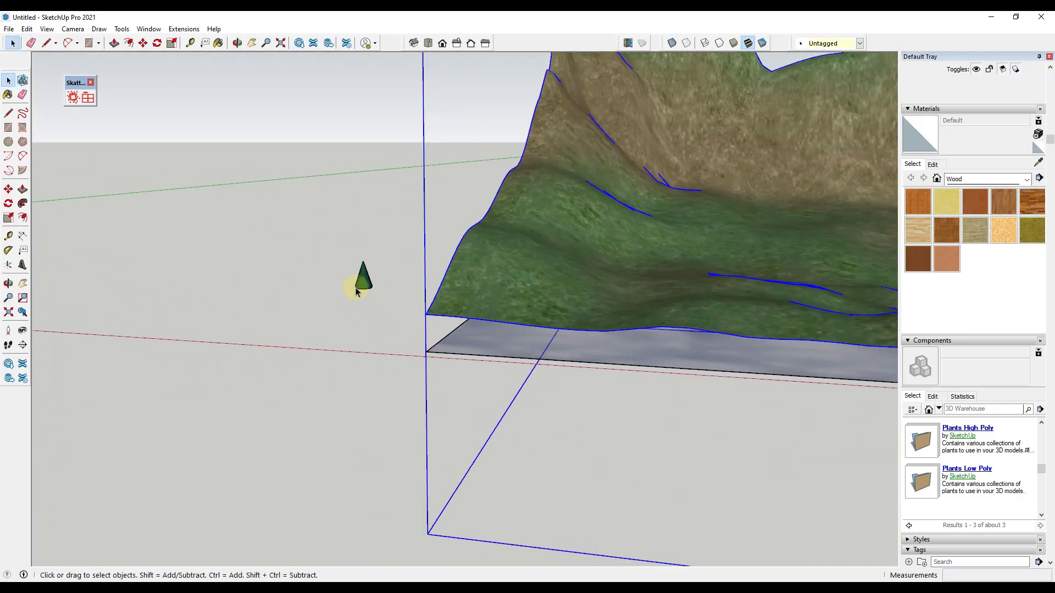
{"action": "left_click", "coordinate": [964, 473]}
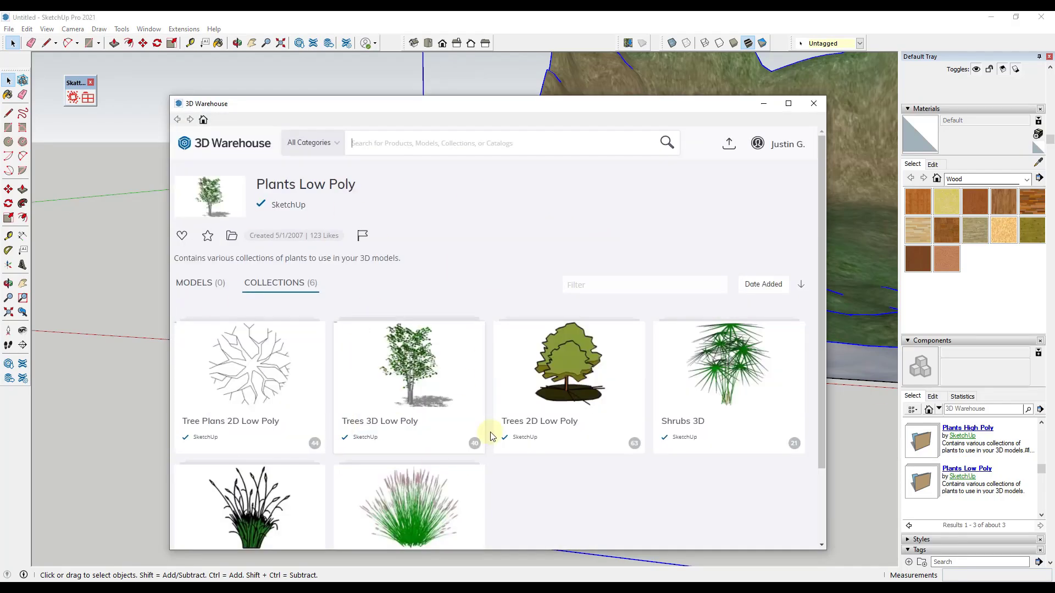
{"action": "left_click", "coordinate": [432, 383]}
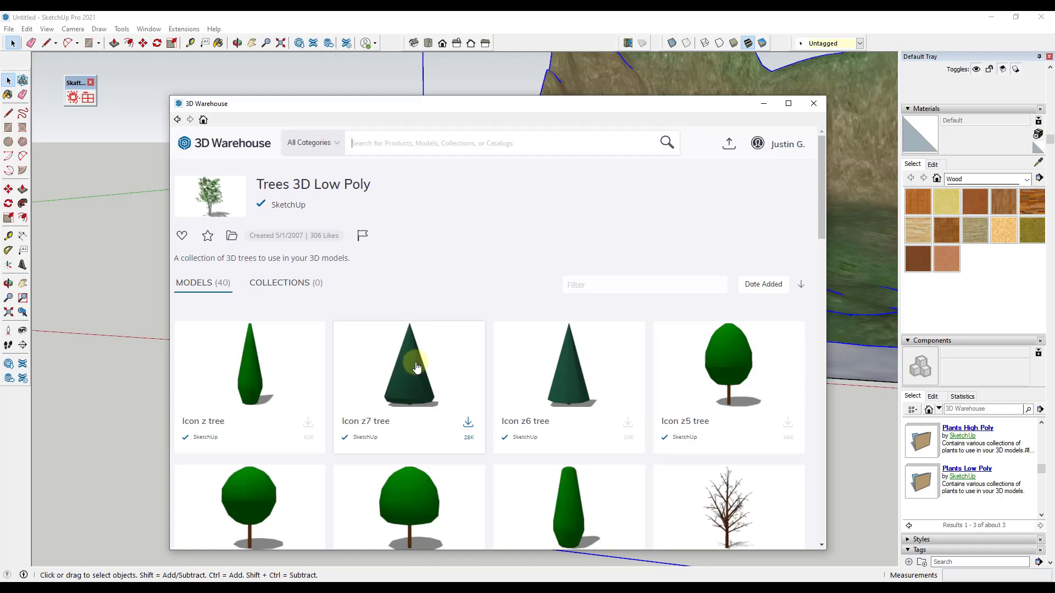
{"action": "left_click", "coordinate": [814, 103]}
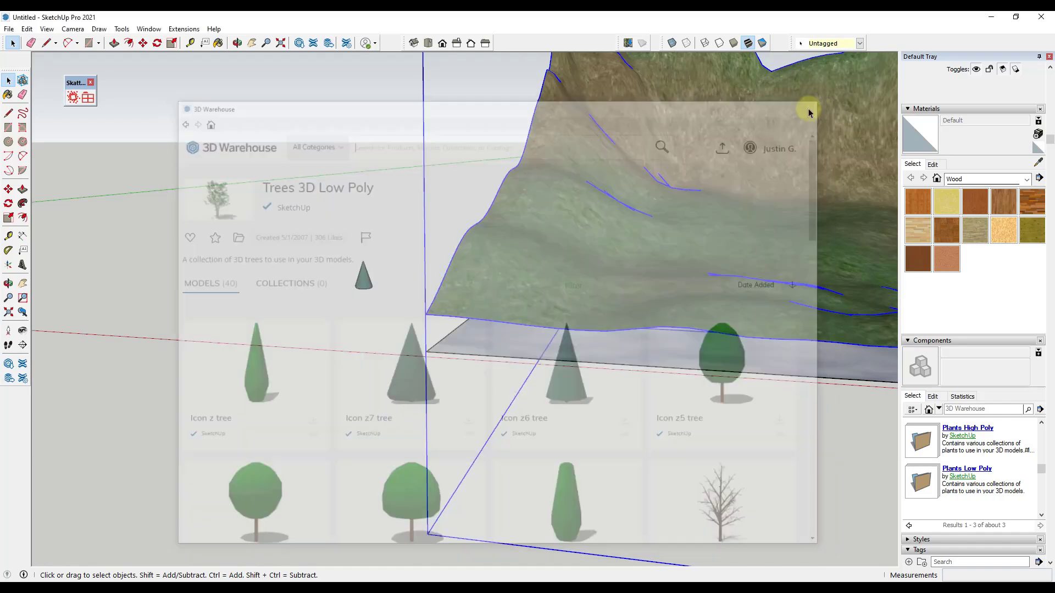
Orbit and zoom out until the terrain box, grey water plane and cone tree all show.
{"action": "middle_click_drag", "start_coordinate": [384, 344], "coordinate": [339, 314]}
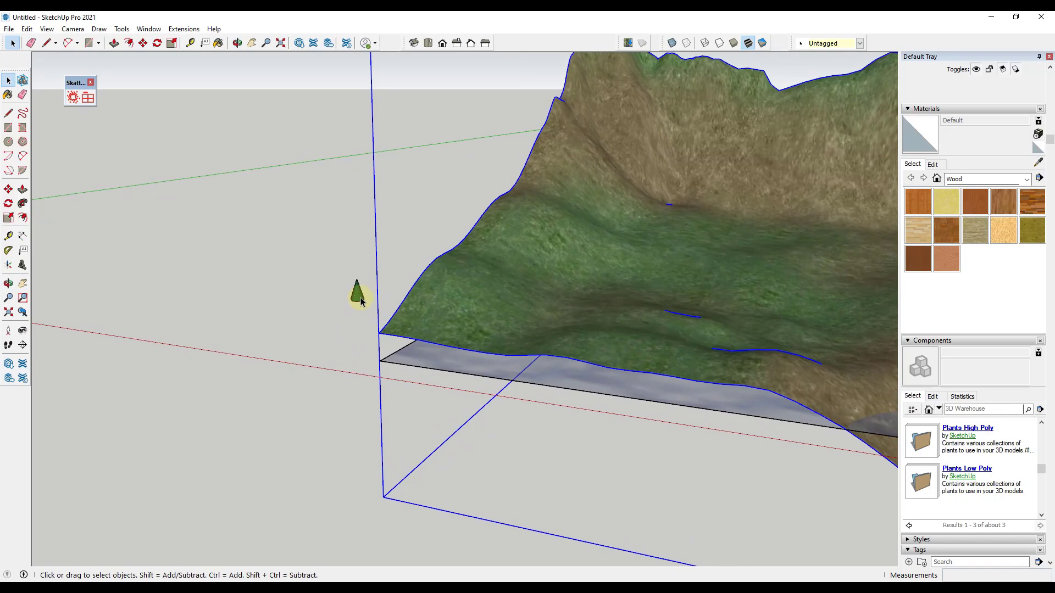
{"action": "scroll", "coordinate": [385, 290], "scroll_direction": "down", "scroll_amount": 5}
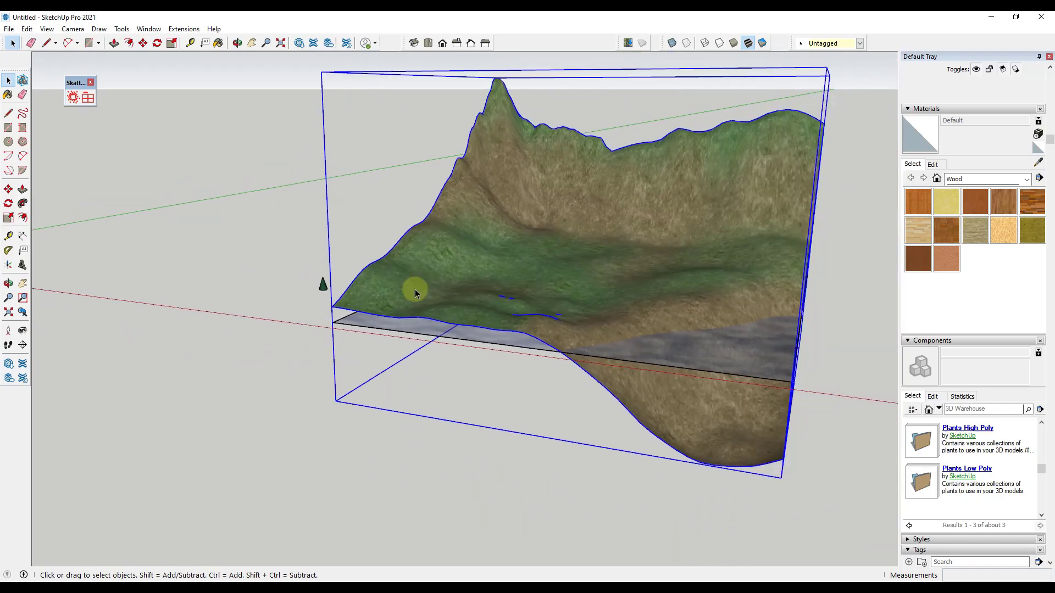
{"action": "middle_click_drag", "start_coordinate": [414, 290], "coordinate": [607, 352]}
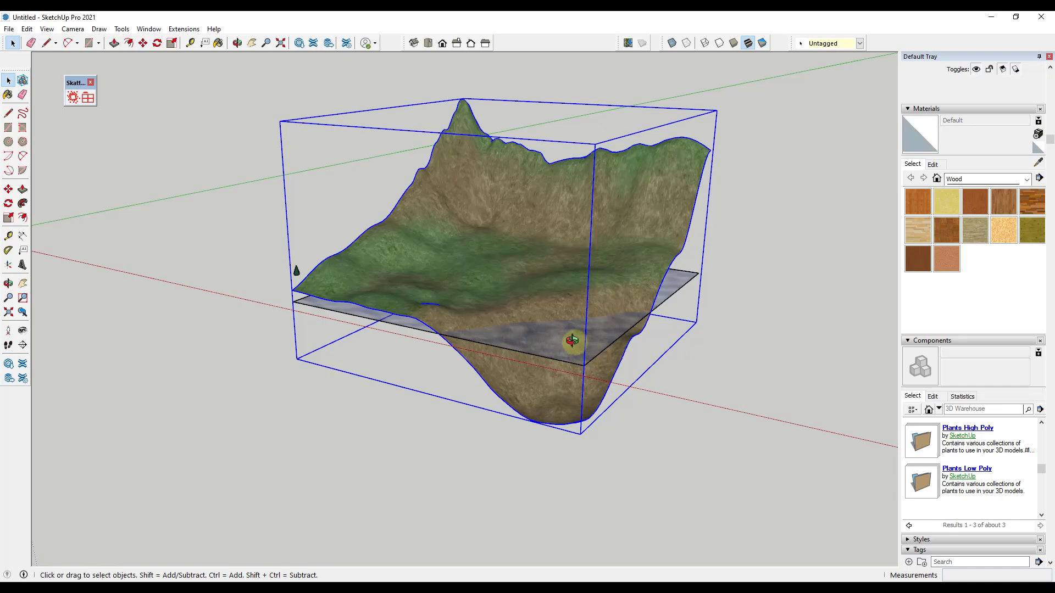
{"action": "middle_click_drag", "start_coordinate": [570, 344], "coordinate": [539, 331]}
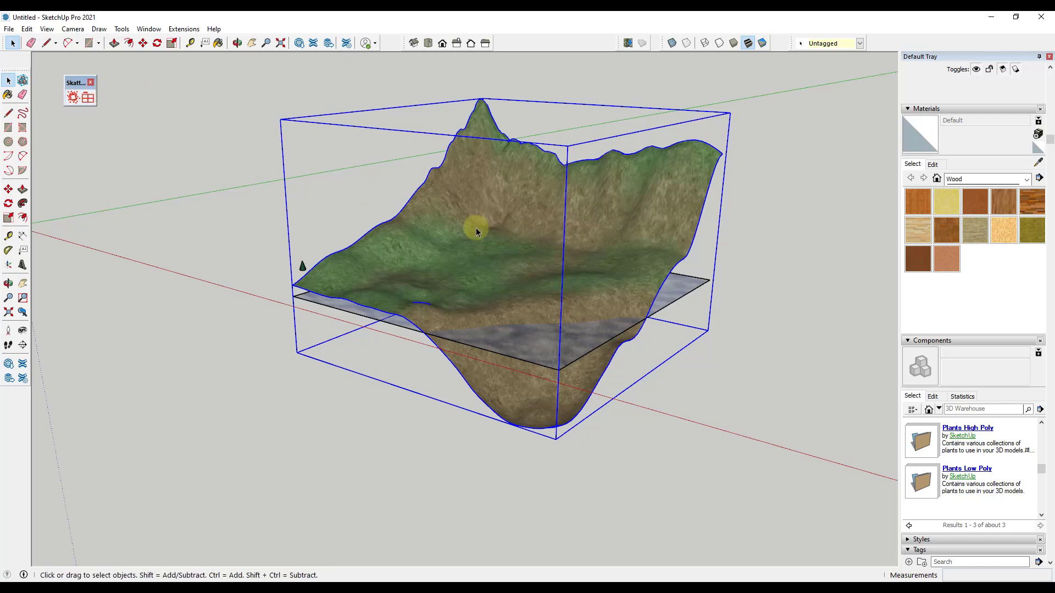
{"action": "middle_click_drag", "start_coordinate": [488, 285], "coordinate": [503, 298]}
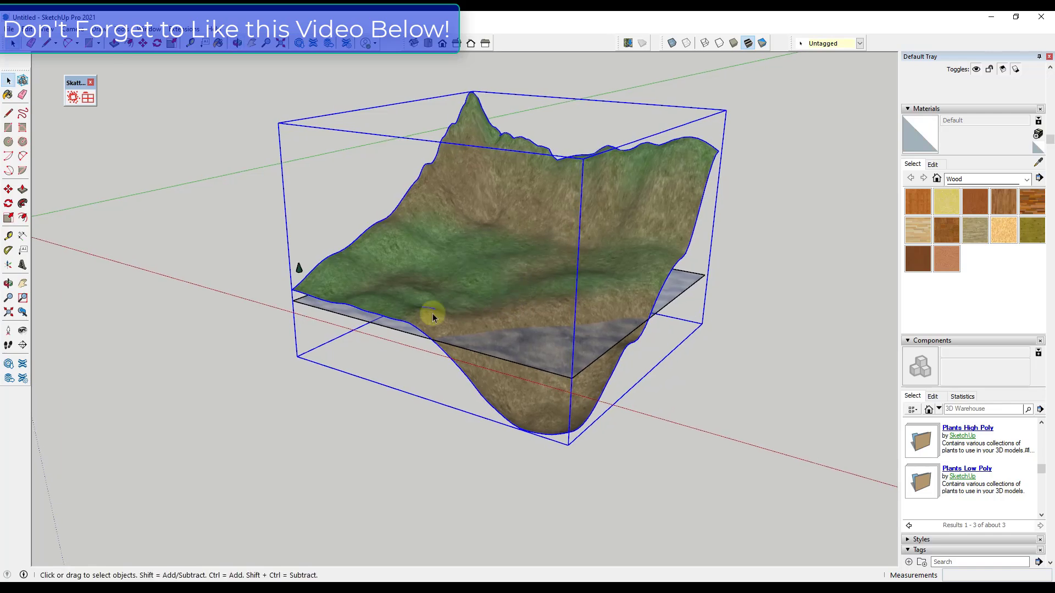
Launch Skatter and pick the terrain group as host, previewing 3611 points.
{"action": "left_click", "coordinate": [73, 98]}
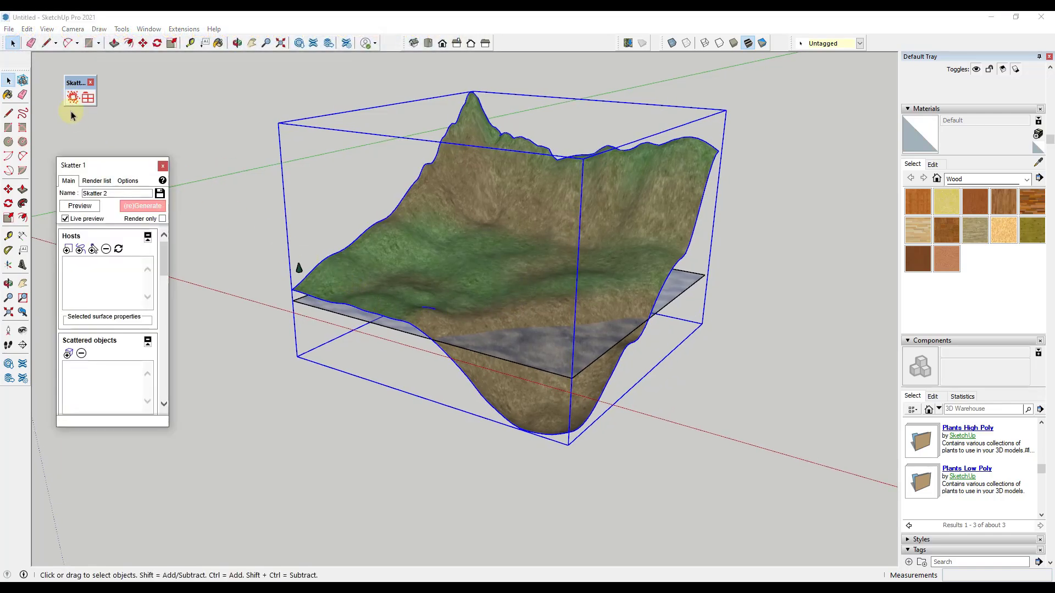
{"action": "left_click", "coordinate": [67, 250]}
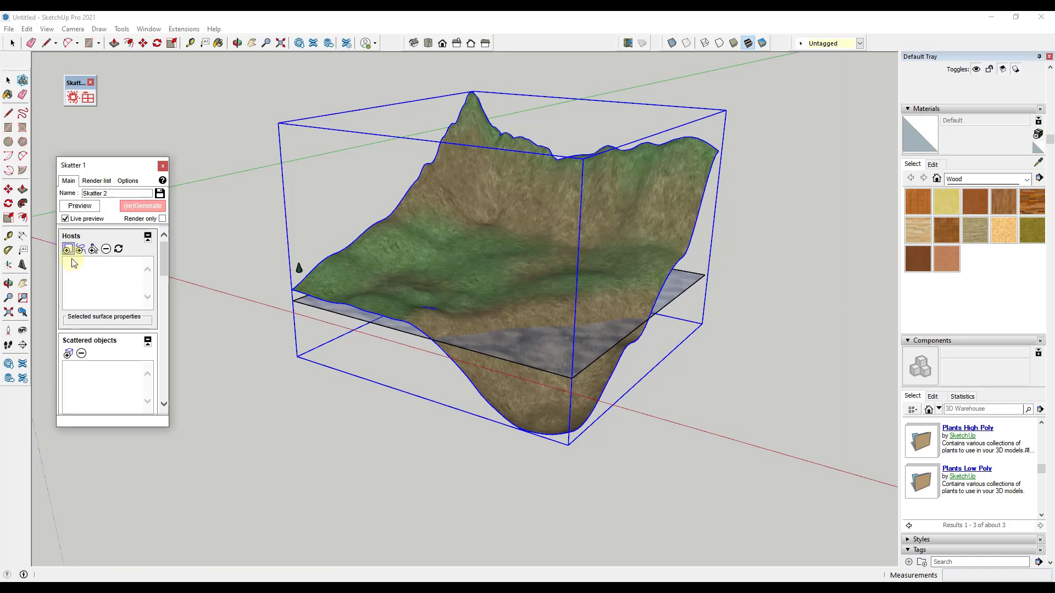
{"action": "left_click", "coordinate": [521, 252]}
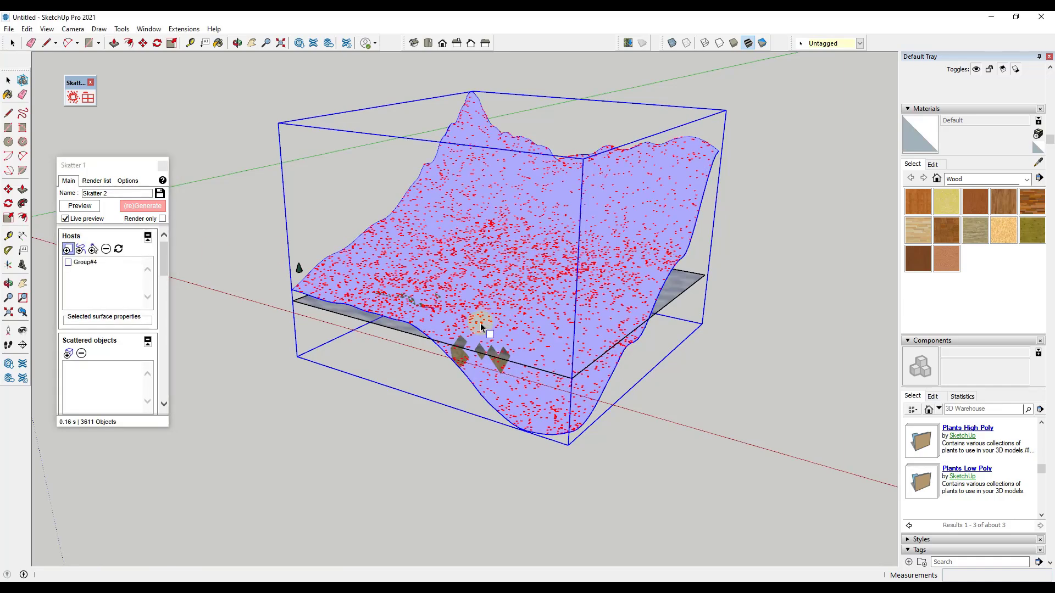
{"action": "scroll", "coordinate": [481, 325], "scroll_direction": "up", "scroll_amount": 2}
{"action": "middle_click_drag", "start_coordinate": [484, 292], "coordinate": [531, 237]}
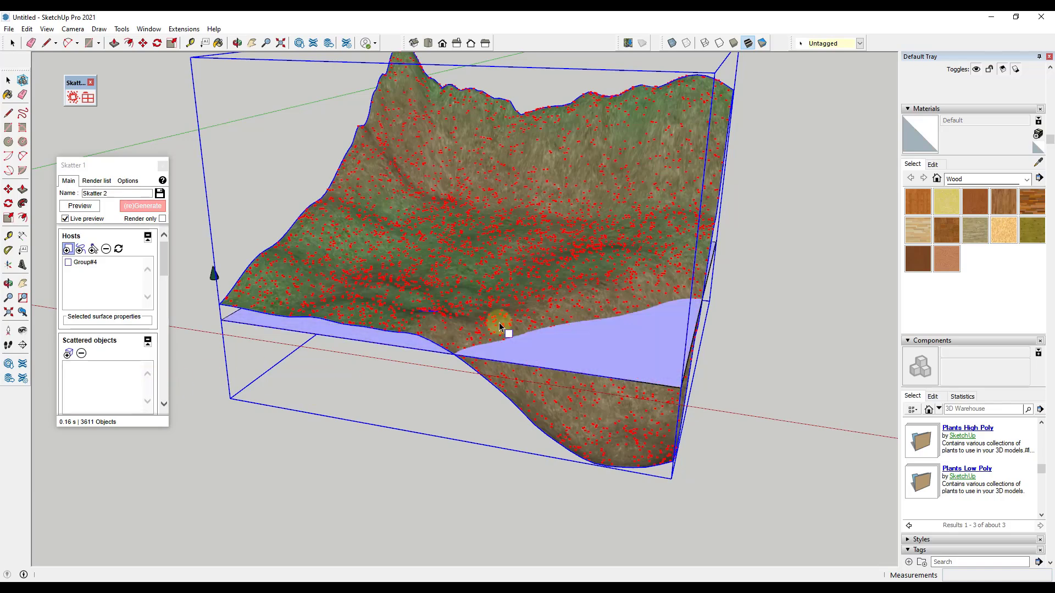
{"action": "middle_click_drag", "start_coordinate": [575, 319], "coordinate": [502, 330]}
{"action": "scroll", "coordinate": [502, 330], "scroll_direction": "up", "scroll_amount": 1}
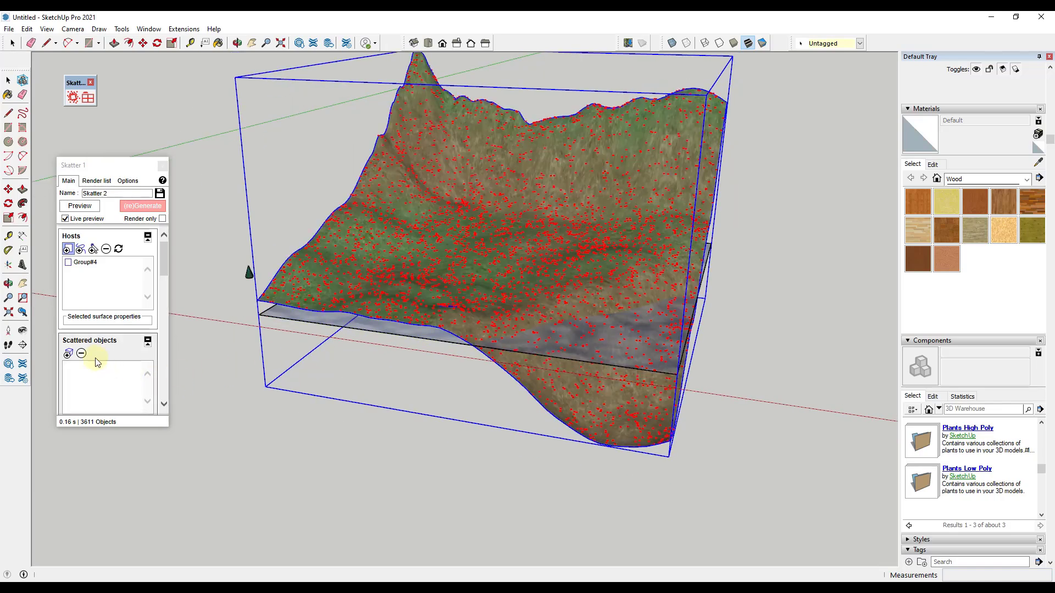
Add the cone tree as the scattered object, previewing 3611 tree proxies.
{"action": "left_click", "coordinate": [67, 356]}
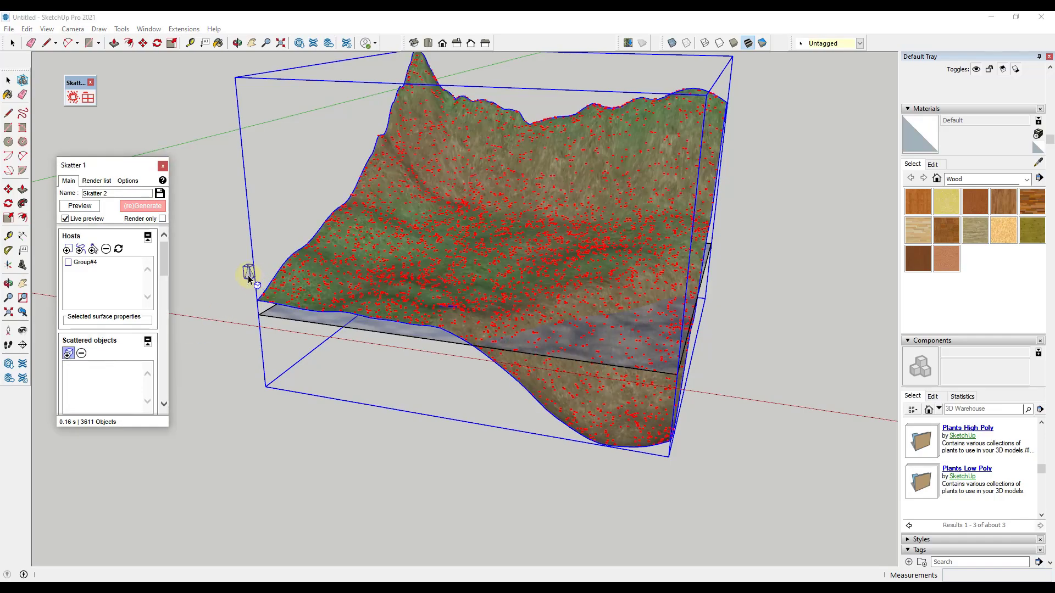
{"action": "left_click", "coordinate": [248, 275]}
{"action": "middle_click_drag", "start_coordinate": [642, 407], "coordinate": [522, 236]}
{"action": "scroll", "coordinate": [502, 202], "scroll_direction": "up", "scroll_amount": 2}
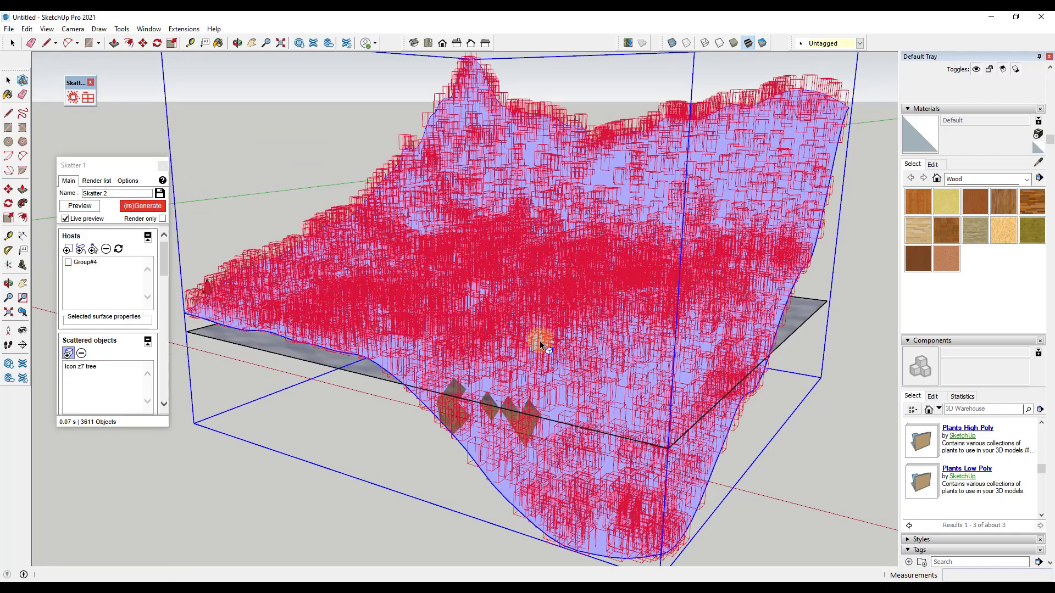
Scroll to Distribution and select the digits of the 0.025 Density value.
{"action": "scroll", "coordinate": [142, 311], "scroll_direction": "down", "scroll_amount": 1}
{"action": "scroll", "coordinate": [142, 311], "scroll_direction": "down", "scroll_amount": 8}
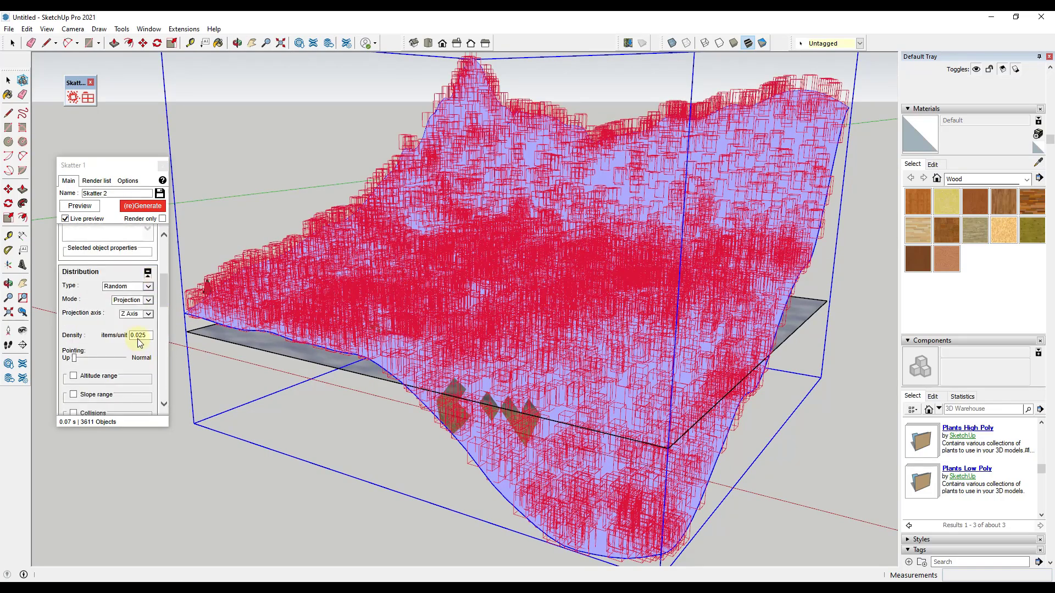
{"action": "left_click_drag", "start_coordinate": [139, 335], "coordinate": [163, 337]}
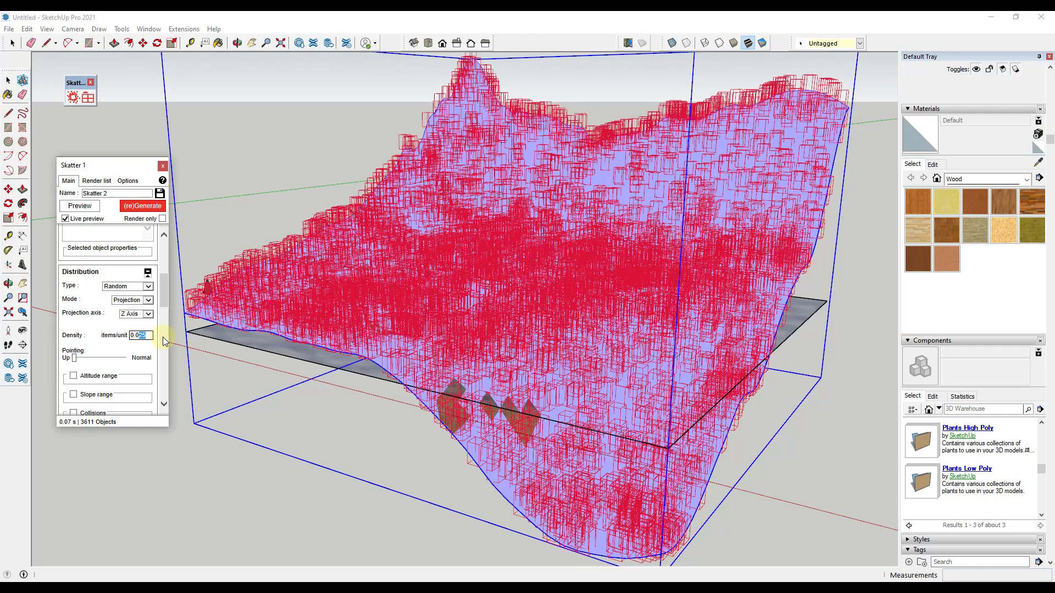
Set Density to 0.008, dropping the preview to 368 tree proxies, and inspect it.
{"action": "type", "text": "08"}
{"action": "key", "text": "Return"}
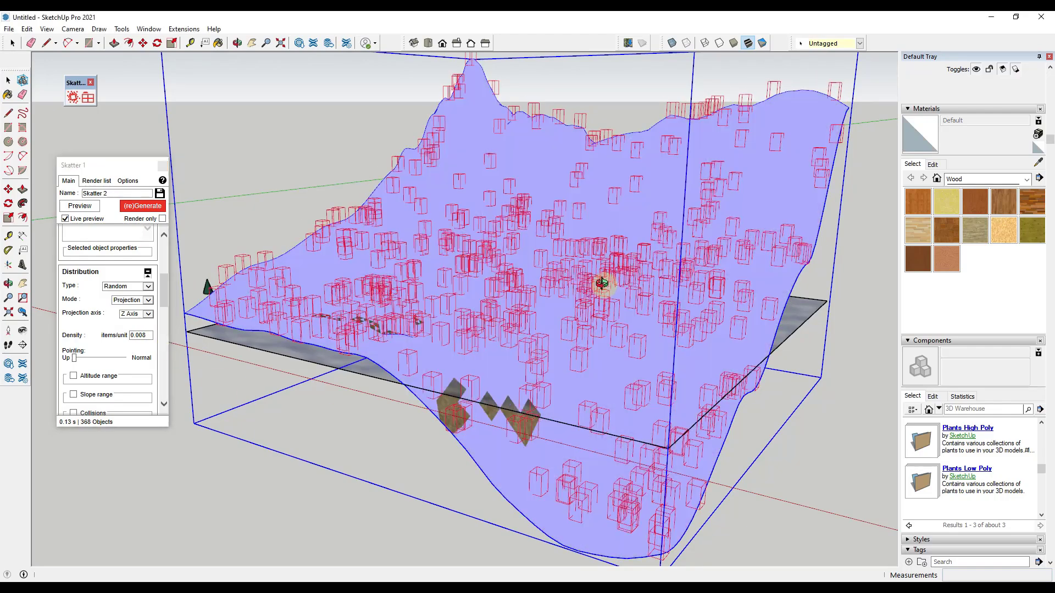
{"action": "middle_click_drag", "start_coordinate": [602, 283], "coordinate": [604, 327]}
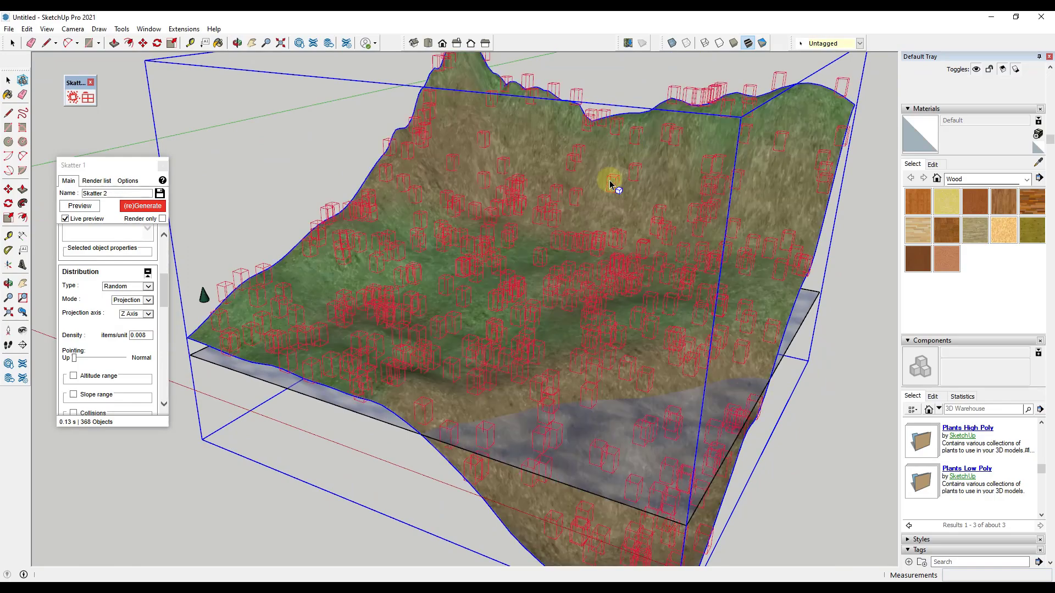
{"action": "scroll", "coordinate": [762, 198], "scroll_direction": "up", "scroll_amount": 2}
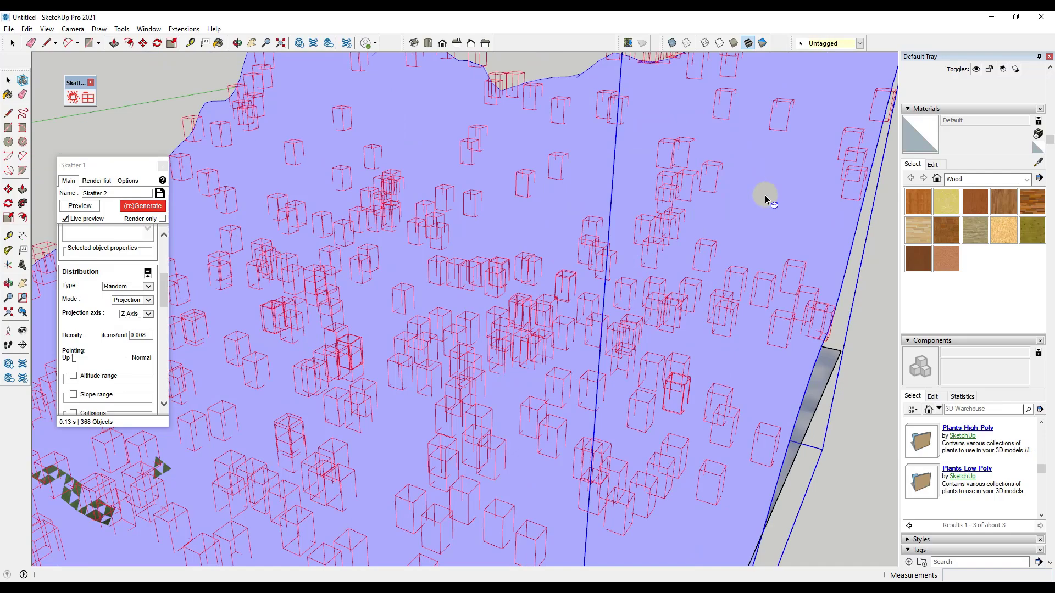
{"action": "middle_click_drag", "start_coordinate": [763, 199], "coordinate": [486, 203]}
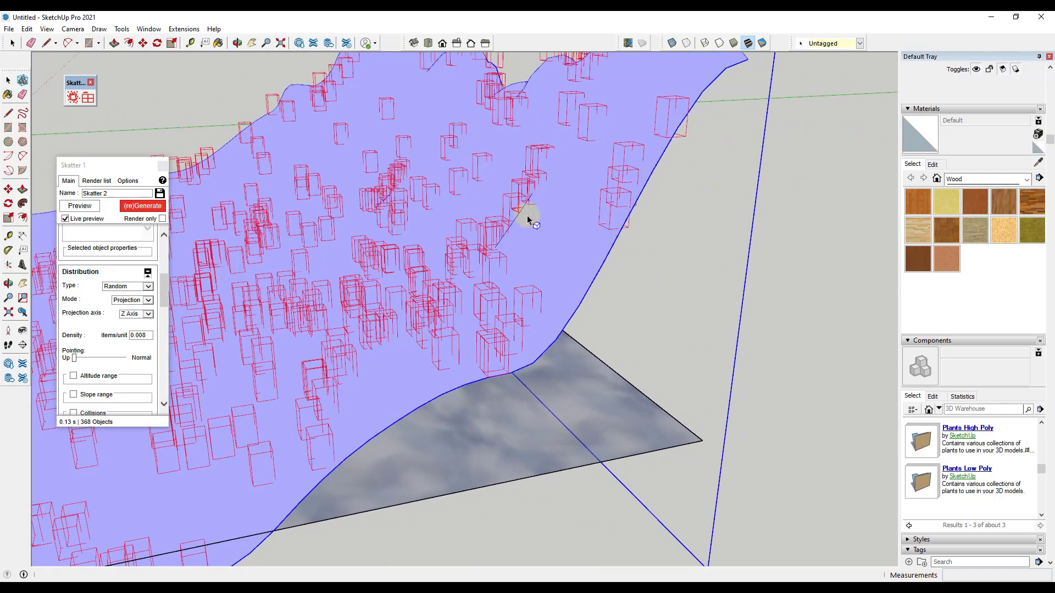
{"action": "scroll", "coordinate": [709, 212], "scroll_direction": "down", "scroll_amount": 5}
{"action": "middle_click_drag", "start_coordinate": [693, 208], "coordinate": [603, 278]}
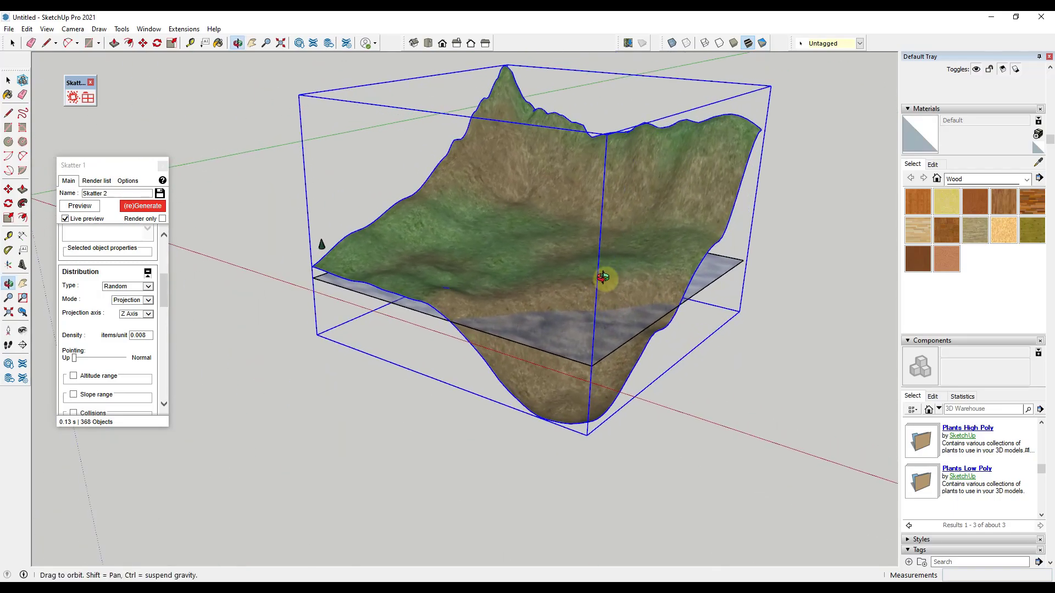
Generate the 368 cone trees and orbit around the terrain to check them.
{"action": "left_click", "coordinate": [142, 208]}
{"action": "left_click", "coordinate": [142, 208]}
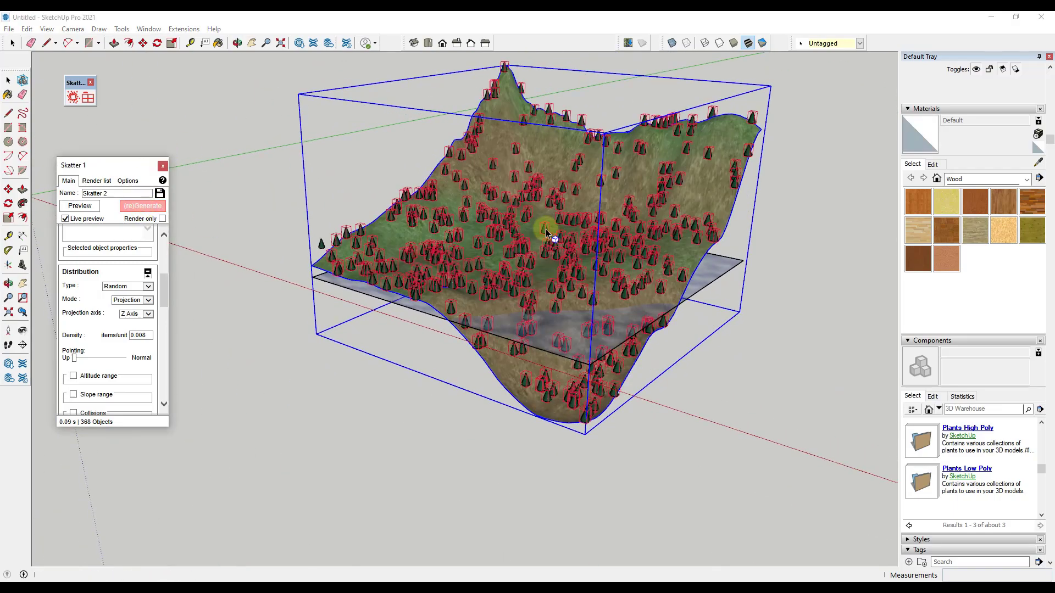
{"action": "middle_click_drag", "start_coordinate": [651, 234], "coordinate": [683, 200]}
{"action": "scroll", "coordinate": [725, 211], "scroll_direction": "up", "scroll_amount": 5}
{"action": "scroll", "coordinate": [730, 213], "scroll_direction": "up", "scroll_amount": 5}
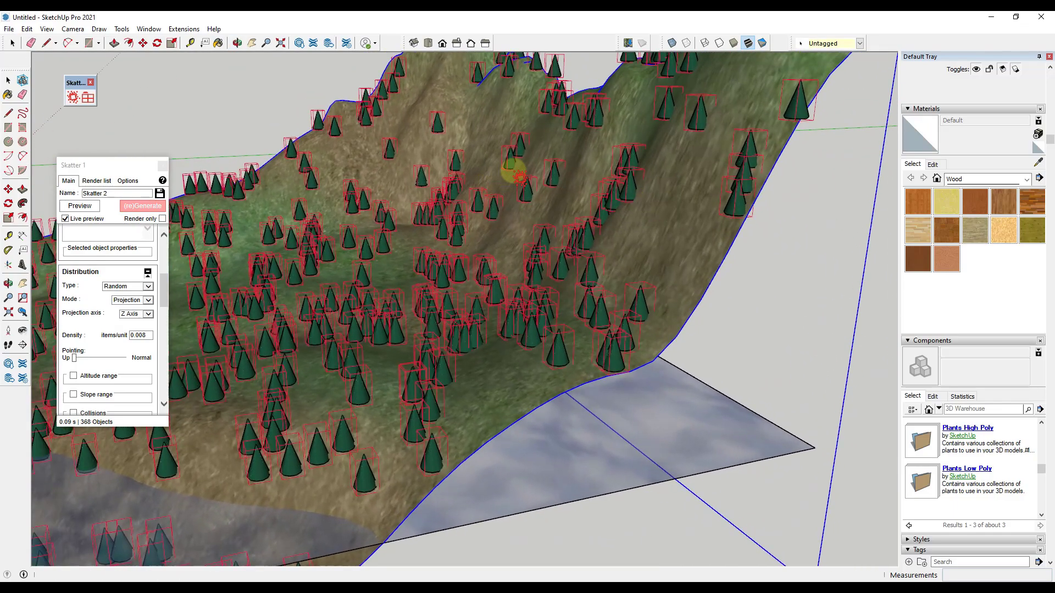
{"action": "scroll", "coordinate": [631, 283], "scroll_direction": "down", "scroll_amount": 10}
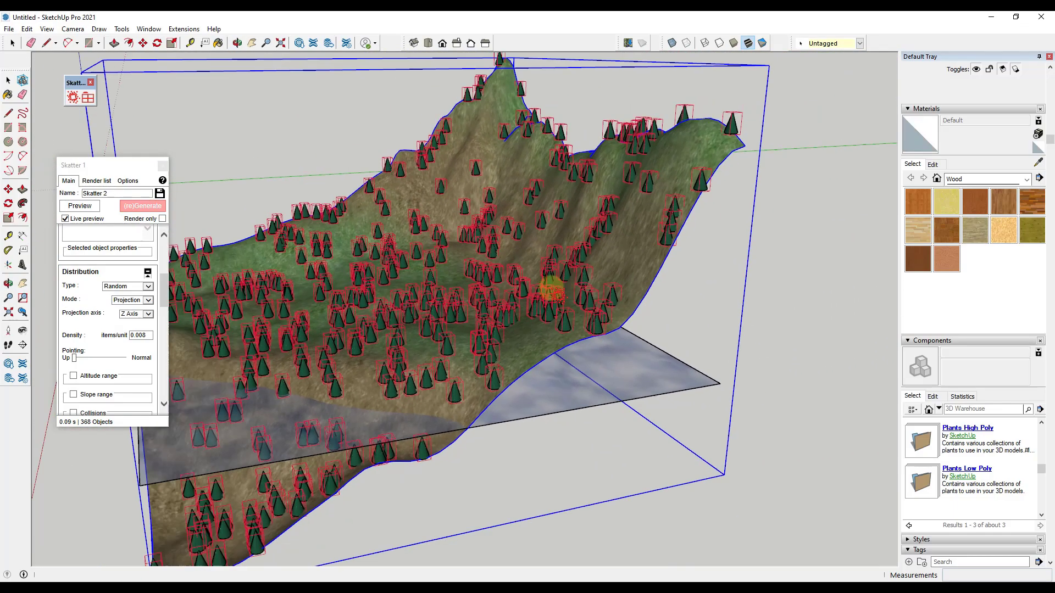
{"action": "middle_click_drag", "start_coordinate": [412, 283], "coordinate": [527, 264]}
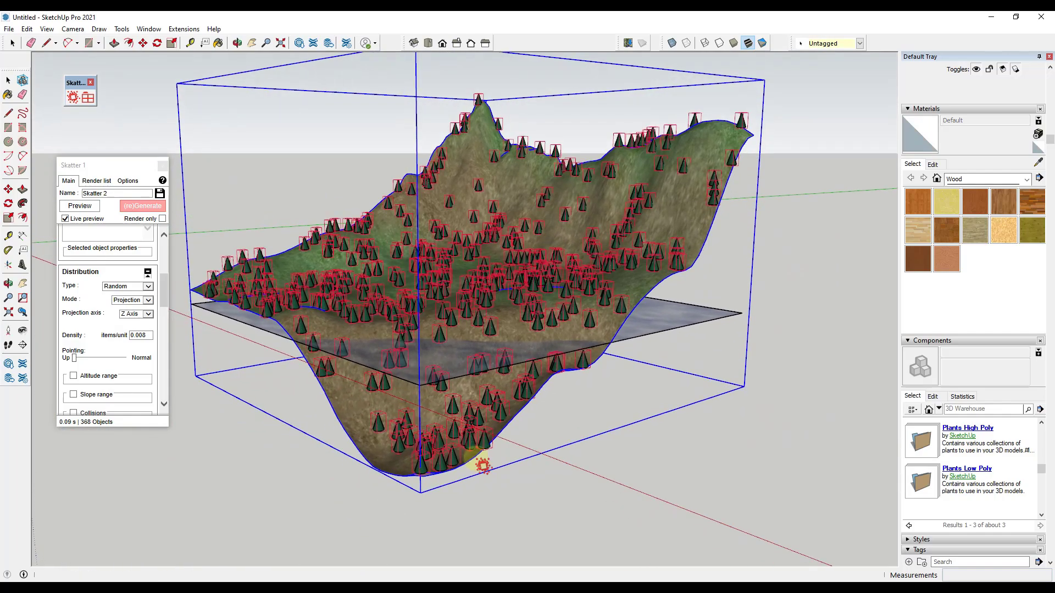
{"action": "middle_click_drag", "start_coordinate": [439, 423], "coordinate": [514, 427]}
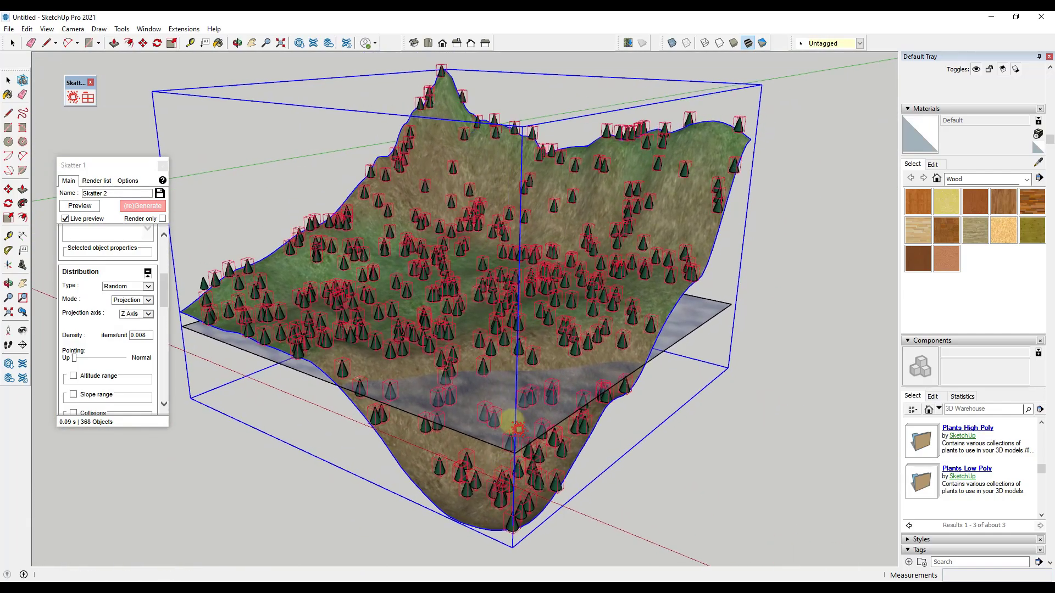
{"action": "middle_click_drag", "start_coordinate": [448, 302], "coordinate": [470, 305]}
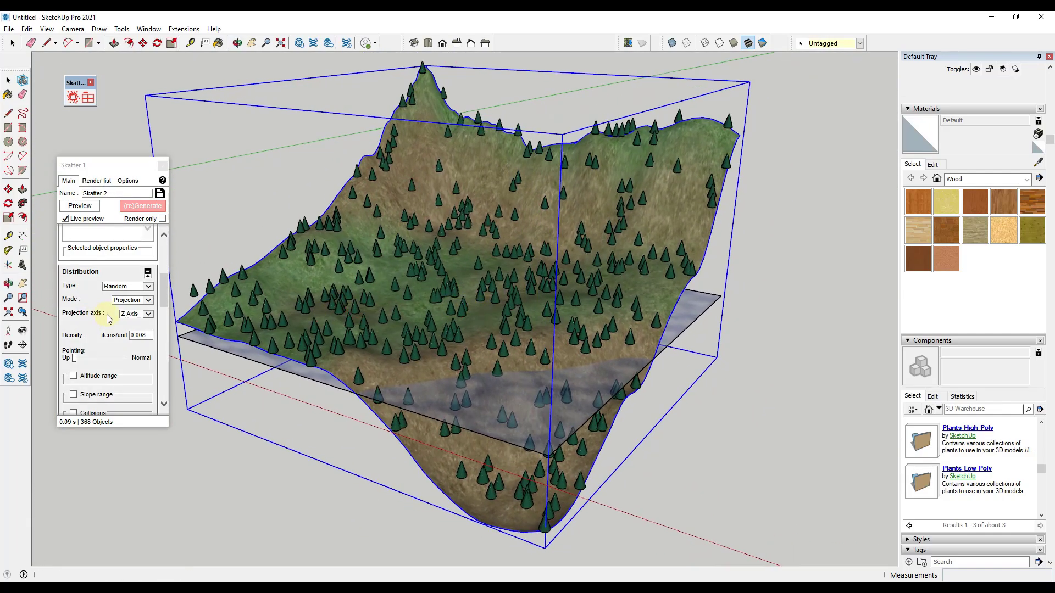
Enable Slope range with a maximum of 45, trimming the preview to 294 proxies.
{"action": "scroll", "coordinate": [118, 325], "scroll_direction": "down", "scroll_amount": 3}
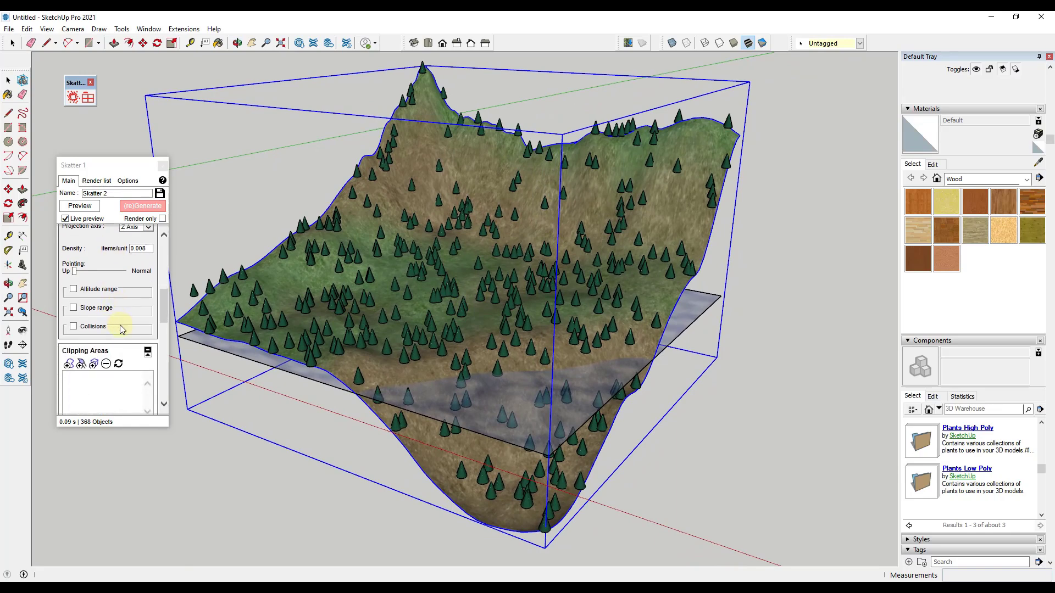
{"action": "left_click", "coordinate": [73, 308]}
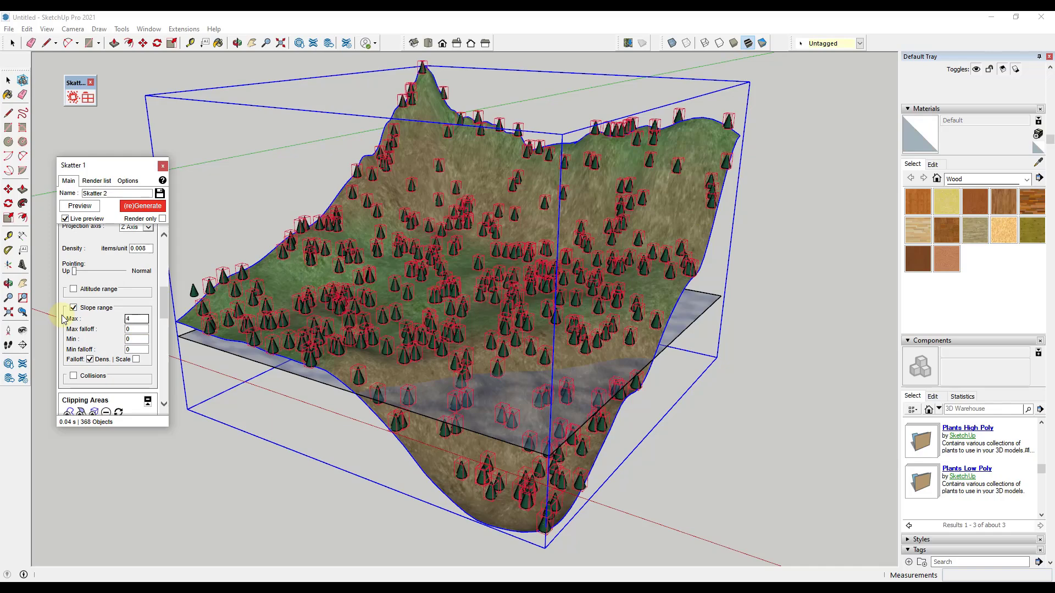
{"action": "left_click", "coordinate": [136, 329]}
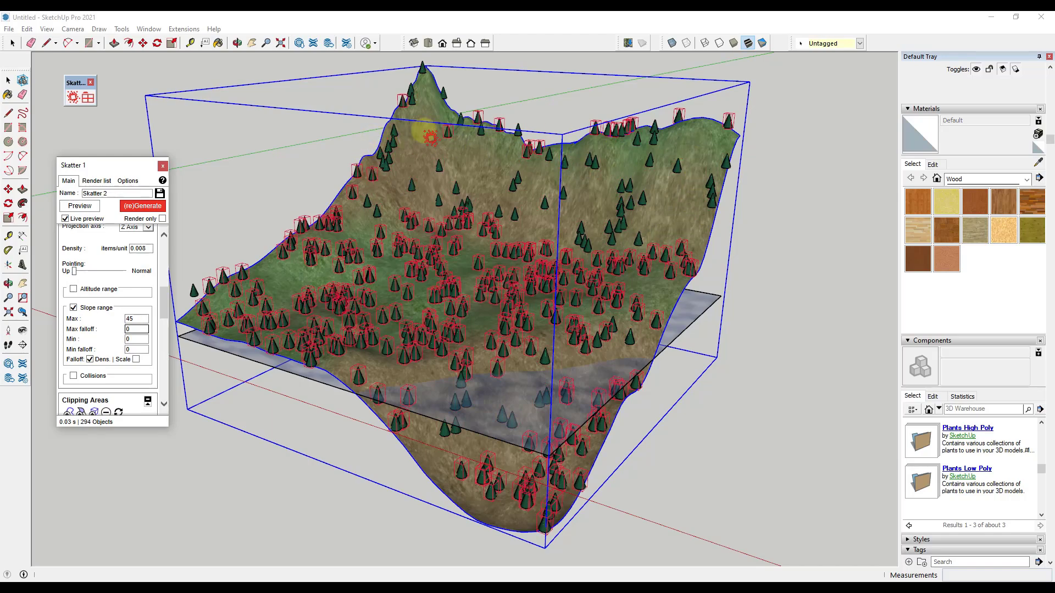
{"action": "middle_click_drag", "start_coordinate": [694, 208], "coordinate": [613, 191]}
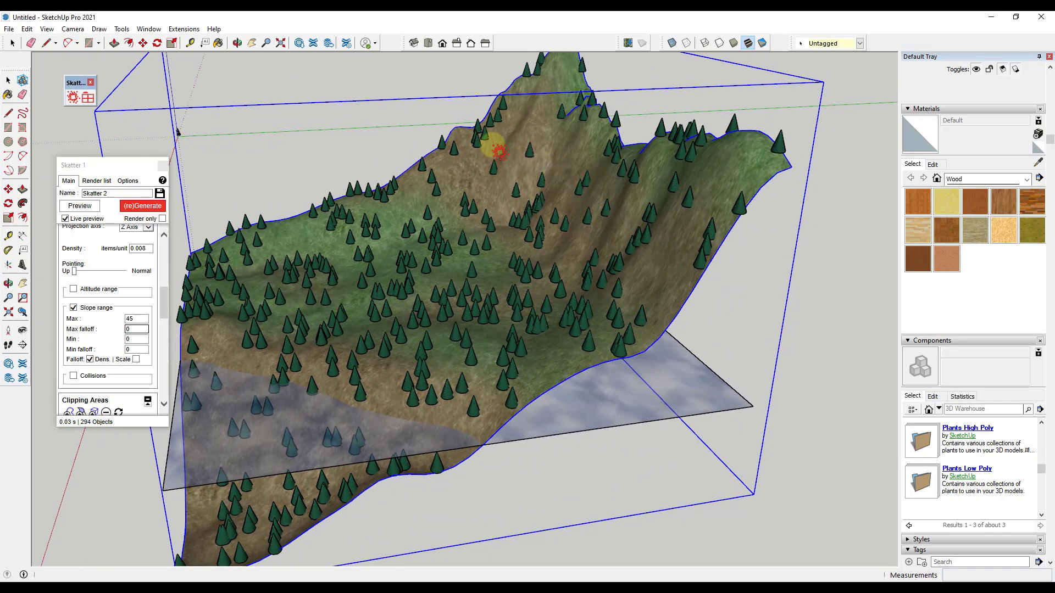
{"action": "middle_click_drag", "start_coordinate": [502, 145], "coordinate": [565, 160]}
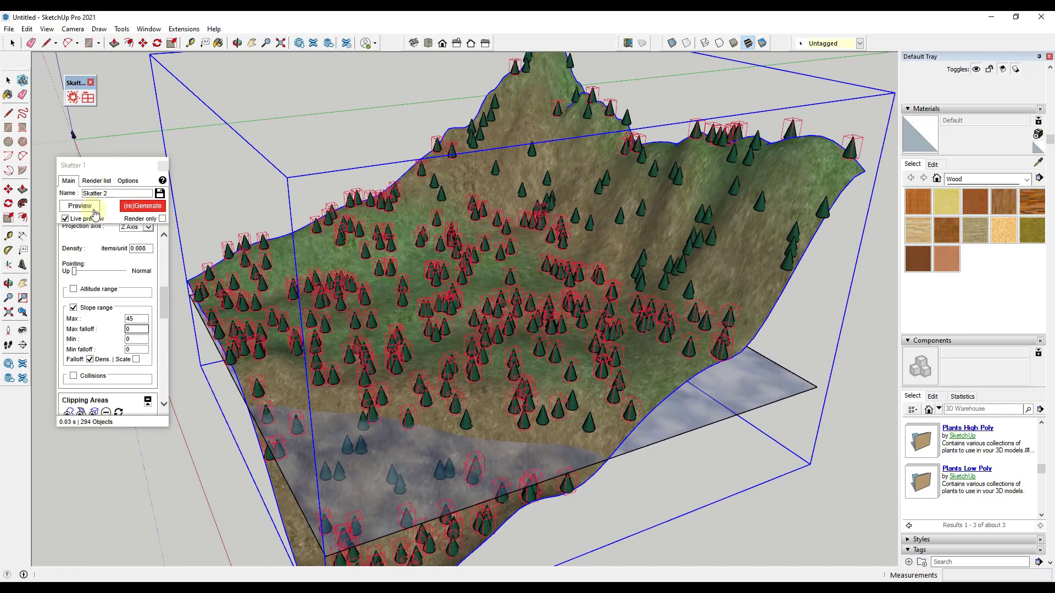
Regenerate the trees under the 45 slope limit, leaving 294 cone trees.
{"action": "left_click", "coordinate": [141, 209]}
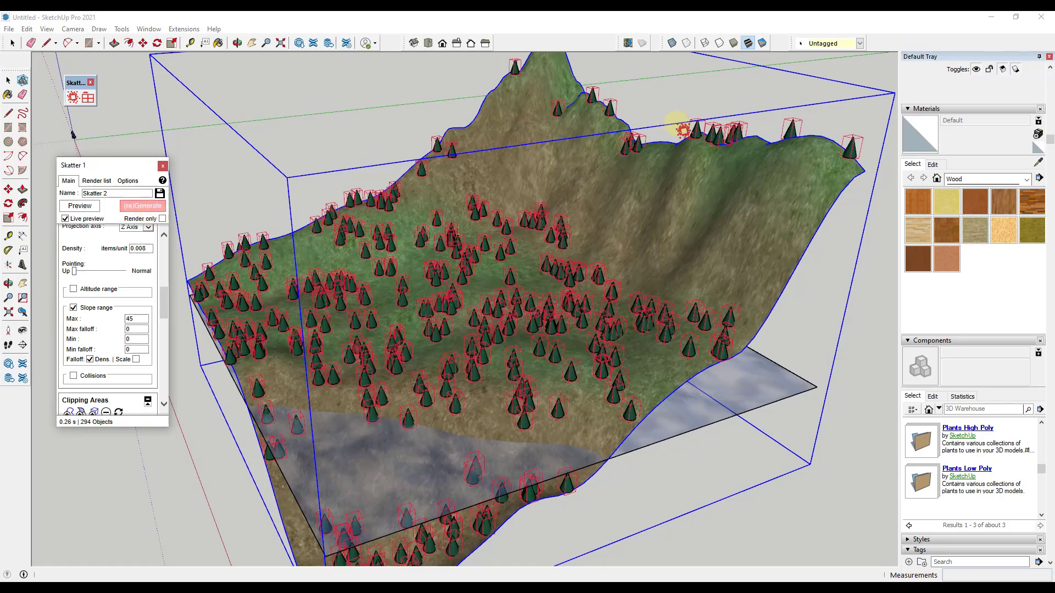
{"action": "middle_click_drag", "start_coordinate": [743, 277], "coordinate": [544, 159]}
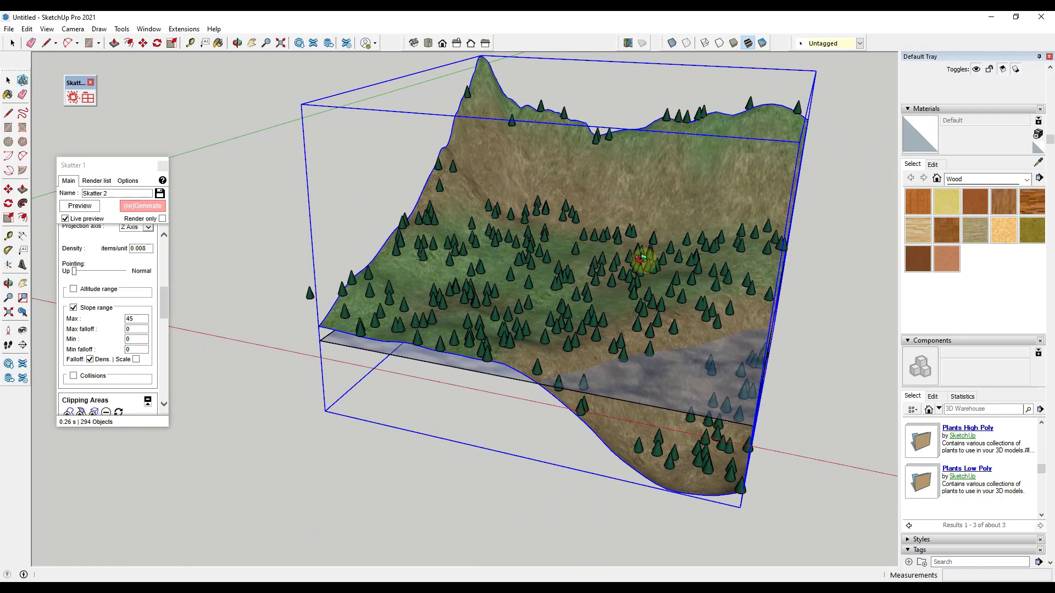
{"action": "middle_click_drag", "start_coordinate": [645, 262], "coordinate": [572, 246]}
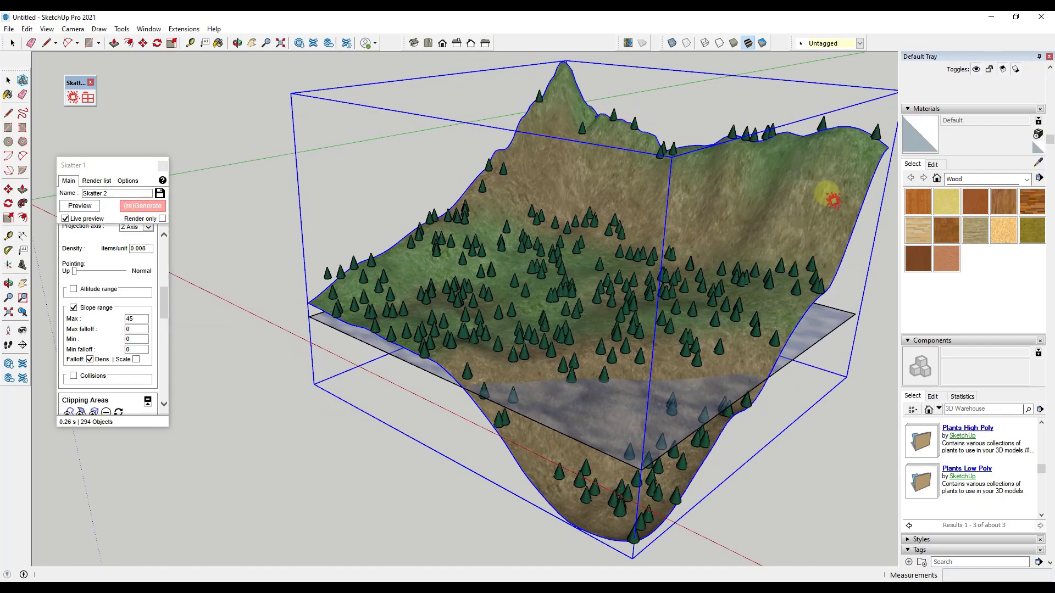
Orbit to a low side view and scroll Skatter to Clipping Areas.
{"action": "middle_click_drag", "start_coordinate": [831, 195], "coordinate": [557, 172]}
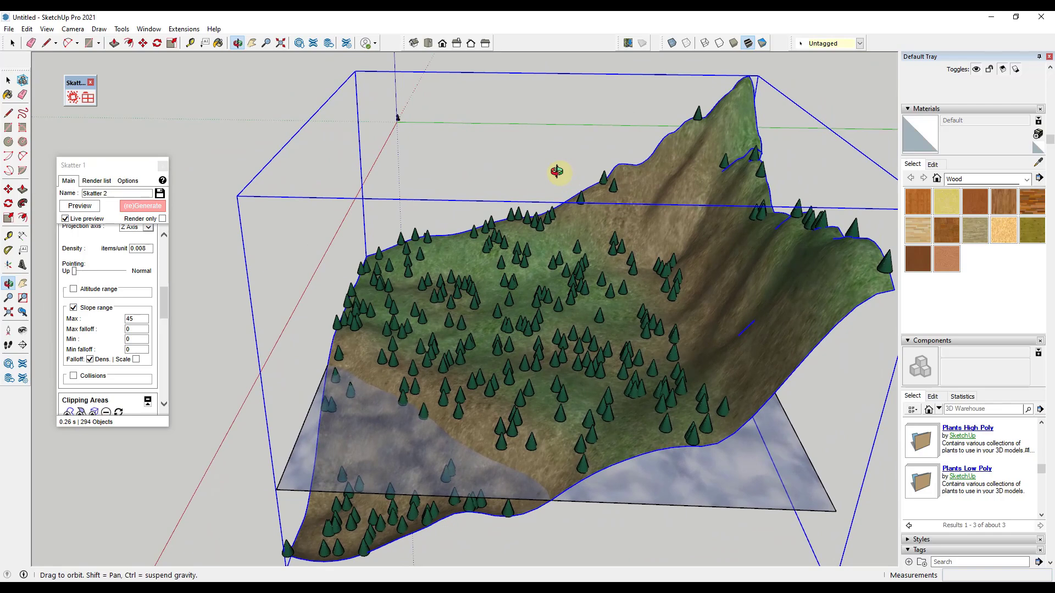
{"action": "middle_click_drag", "start_coordinate": [557, 172], "coordinate": [696, 198]}
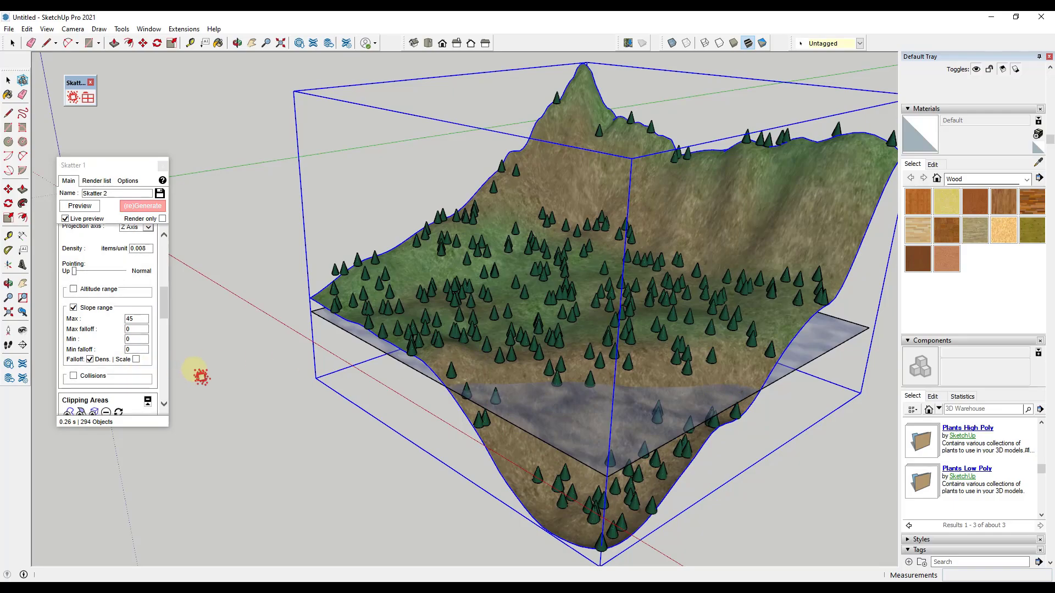
{"action": "middle_click_drag", "start_coordinate": [615, 365], "coordinate": [537, 337]}
{"action": "scroll", "coordinate": [102, 330], "scroll_direction": "down", "scroll_amount": 3}
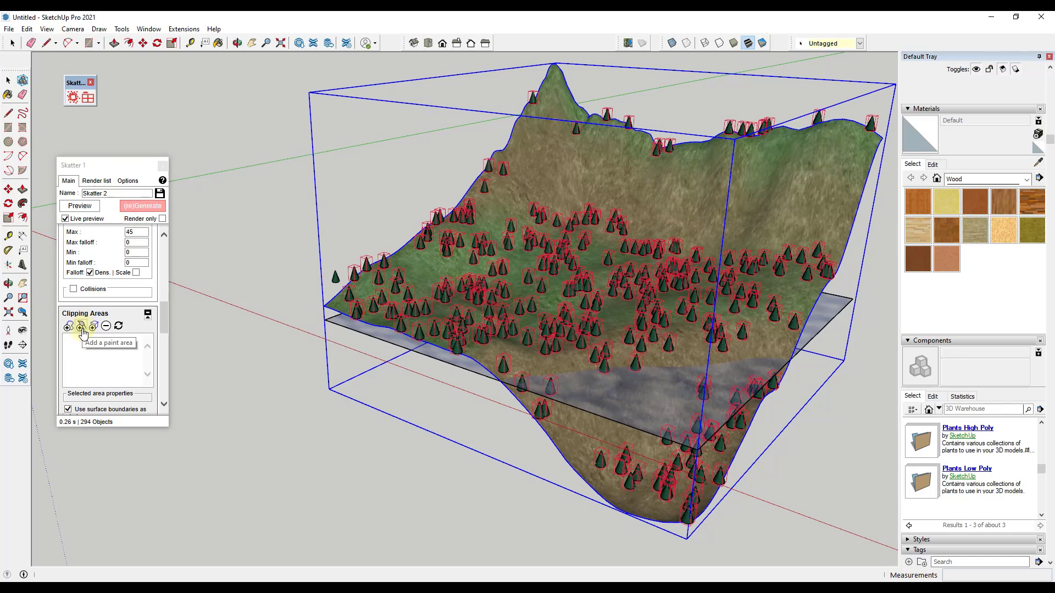
Add a Paint Area clipping zone set to Exclude with brush radius 200.
{"action": "left_click", "coordinate": [81, 327]}
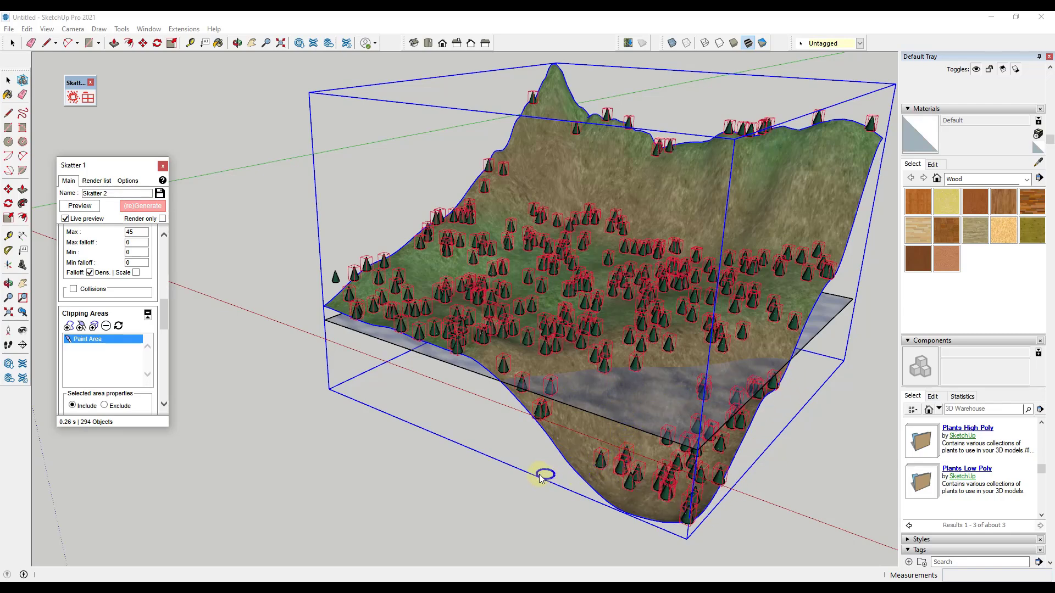
{"action": "scroll", "coordinate": [109, 379], "scroll_direction": "down", "scroll_amount": 2}
{"action": "scroll", "coordinate": [126, 366], "scroll_direction": "down", "scroll_amount": 1}
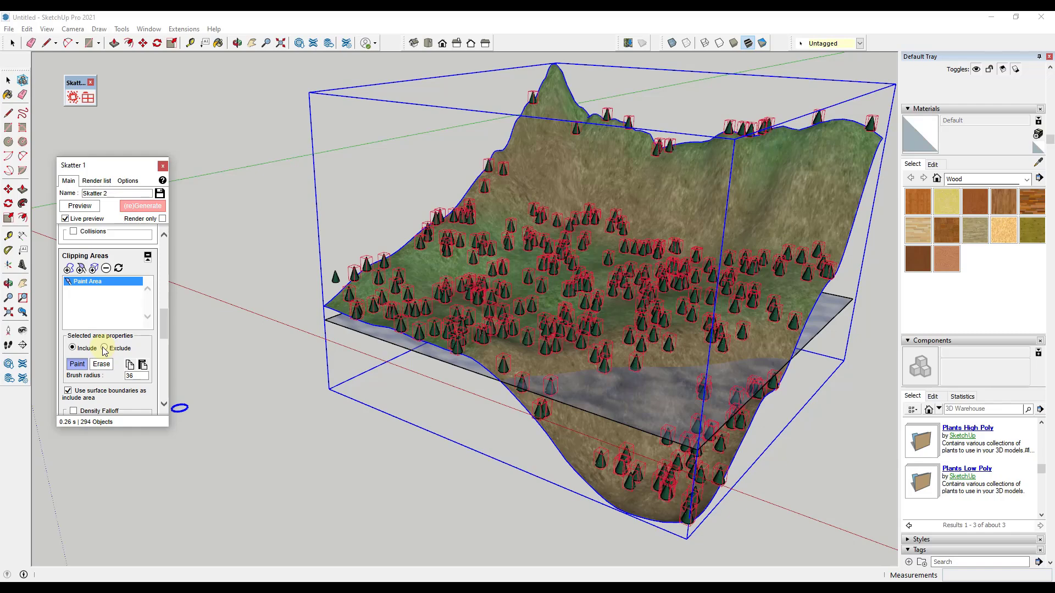
{"action": "left_click", "coordinate": [105, 349]}
{"action": "left_click_drag", "start_coordinate": [534, 402], "coordinate": [523, 395]}
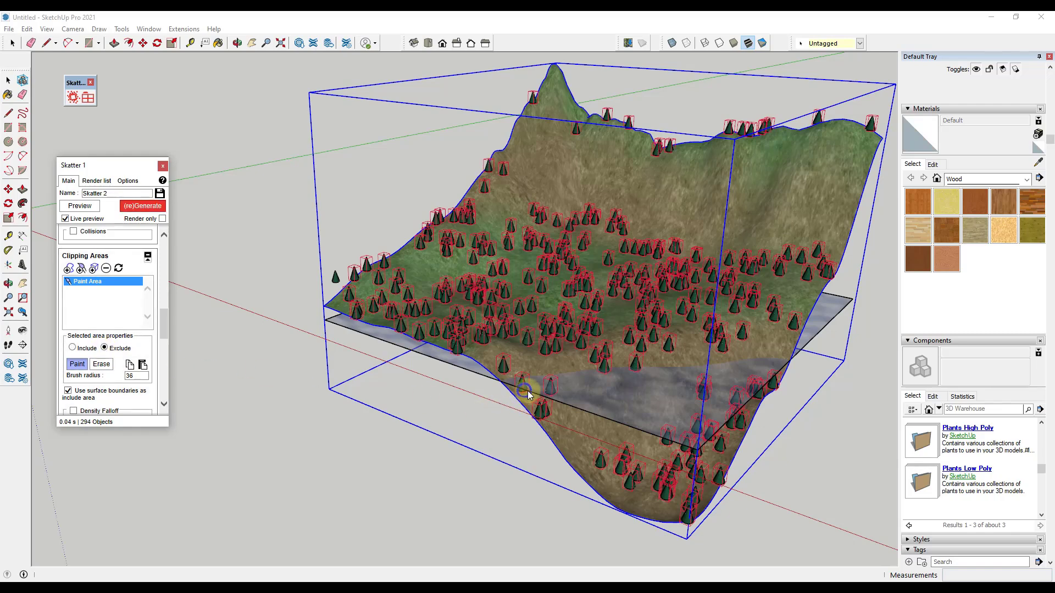
{"action": "double_click", "coordinate": [138, 376]}
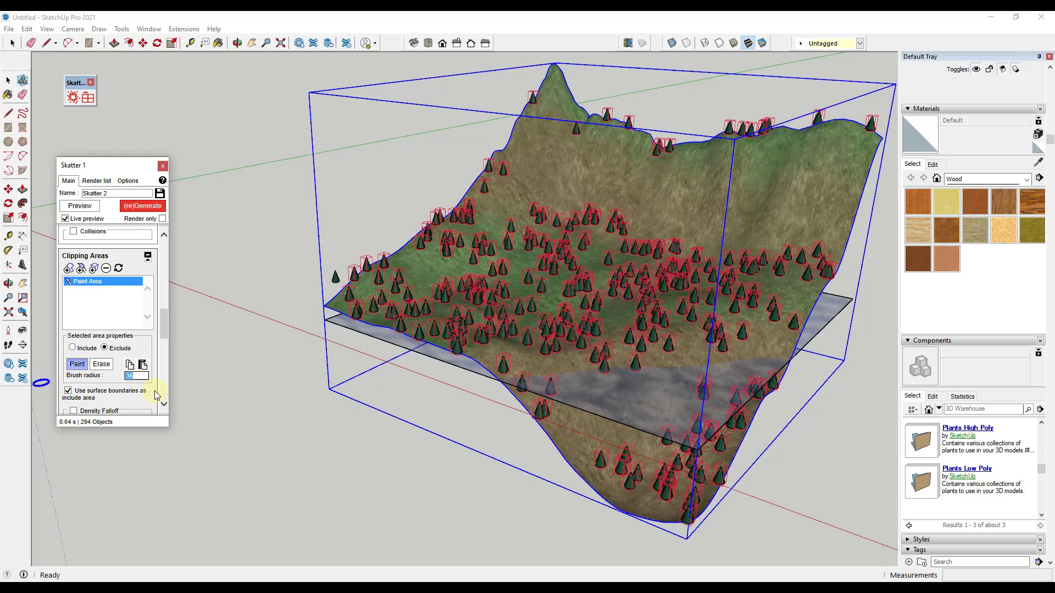
{"action": "type", "text": "200"}
{"action": "scroll", "coordinate": [154, 390], "scroll_direction": "up", "scroll_amount": 1}
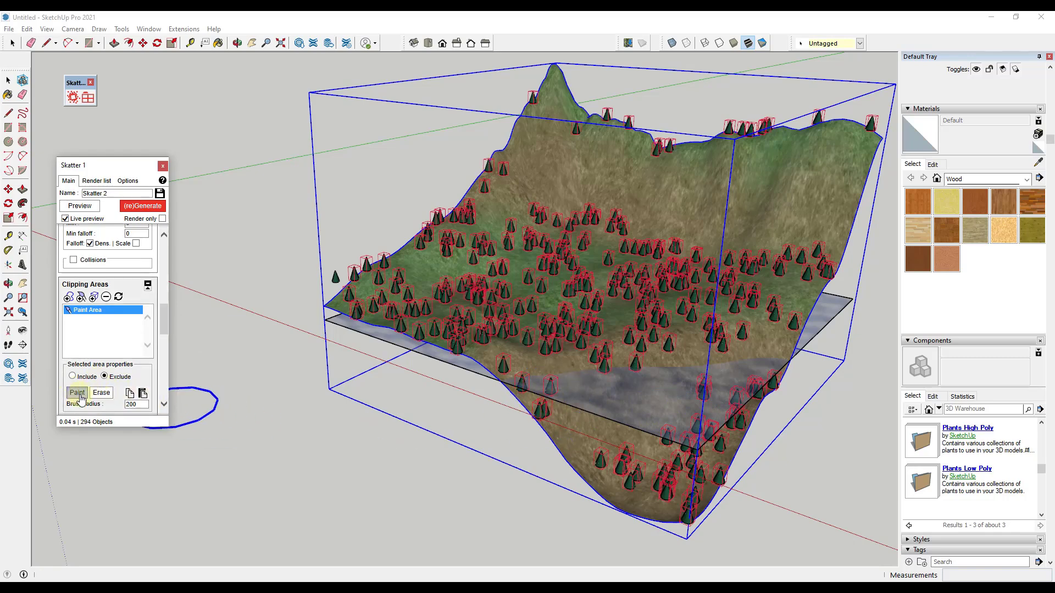
Paint Exclude strokes over the underwater region along the lower slope.
{"action": "left_click", "coordinate": [78, 393]}
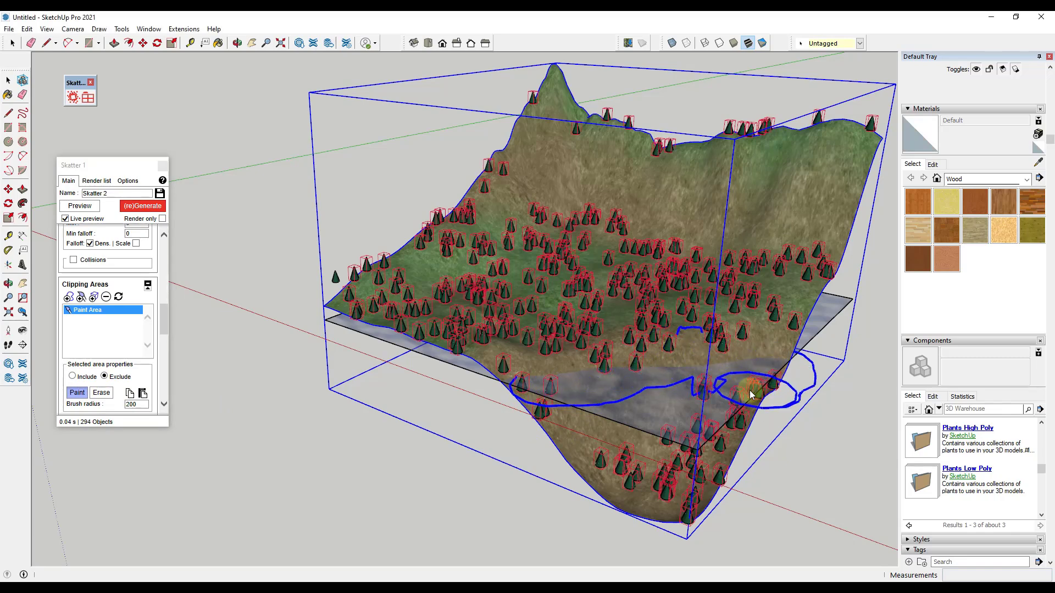
{"action": "mouse_move", "coordinate": [749, 390]}
{"action": "left_mouse_down"}
{"action": "mouse_move", "coordinate": [592, 424]}
{"action": "mouse_move", "coordinate": [619, 448]}
{"action": "mouse_move", "coordinate": [689, 466]}
{"action": "mouse_move", "coordinate": [593, 482]}
{"action": "mouse_move", "coordinate": [622, 451]}
{"action": "mouse_move", "coordinate": [665, 494]}
{"action": "mouse_move", "coordinate": [676, 482]}
{"action": "mouse_move", "coordinate": [697, 494]}
{"action": "mouse_move", "coordinate": [731, 391]}
{"action": "mouse_move", "coordinate": [764, 391]}
{"action": "mouse_move", "coordinate": [705, 400]}
{"action": "mouse_move", "coordinate": [684, 418]}
{"action": "mouse_move", "coordinate": [710, 384]}
{"action": "mouse_move", "coordinate": [714, 403]}
{"action": "mouse_move", "coordinate": [616, 483]}
{"action": "mouse_move", "coordinate": [654, 466]}
{"action": "mouse_move", "coordinate": [644, 485]}
{"action": "mouse_move", "coordinate": [615, 440]}
{"action": "mouse_move", "coordinate": [632, 438]}
{"action": "mouse_move", "coordinate": [640, 465]}
{"action": "mouse_move", "coordinate": [625, 478]}
{"action": "mouse_move", "coordinate": [664, 466]}
{"action": "left_mouse_up"}
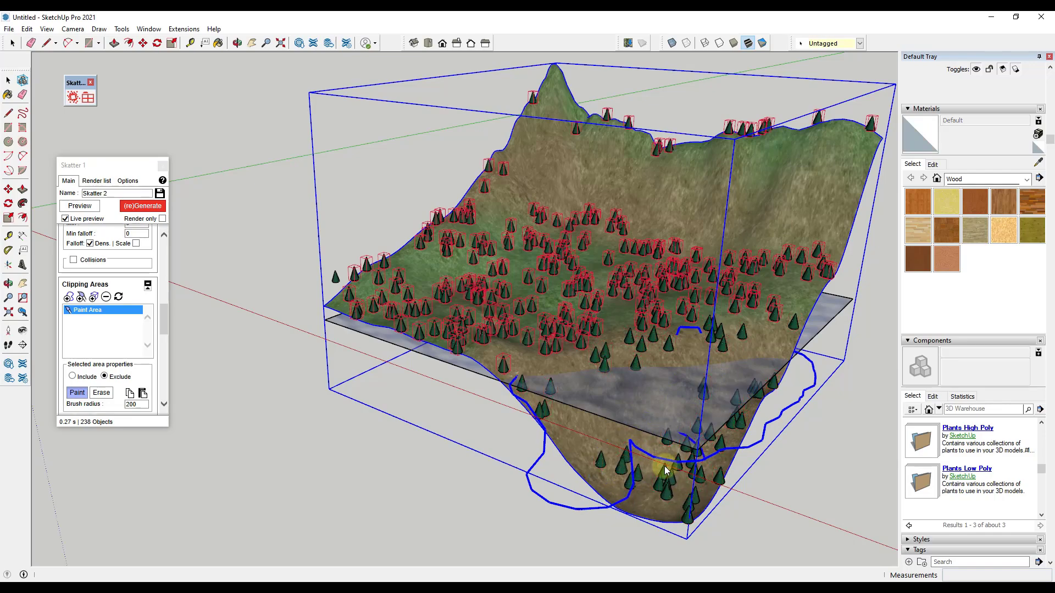
{"action": "middle_click_drag", "start_coordinate": [664, 466], "coordinate": [662, 407]}
{"action": "left_click", "coordinate": [661, 402]}
{"action": "mouse_move", "coordinate": [568, 439]}
{"action": "left_mouse_down"}
{"action": "mouse_move", "coordinate": [551, 433]}
{"action": "mouse_move", "coordinate": [631, 470]}
{"action": "left_mouse_up"}
Add more exclusion outlines low on the slope and along the peak ridge, leaving 223 objects.
{"action": "middle_click_drag", "start_coordinate": [631, 471], "coordinate": [689, 98]}
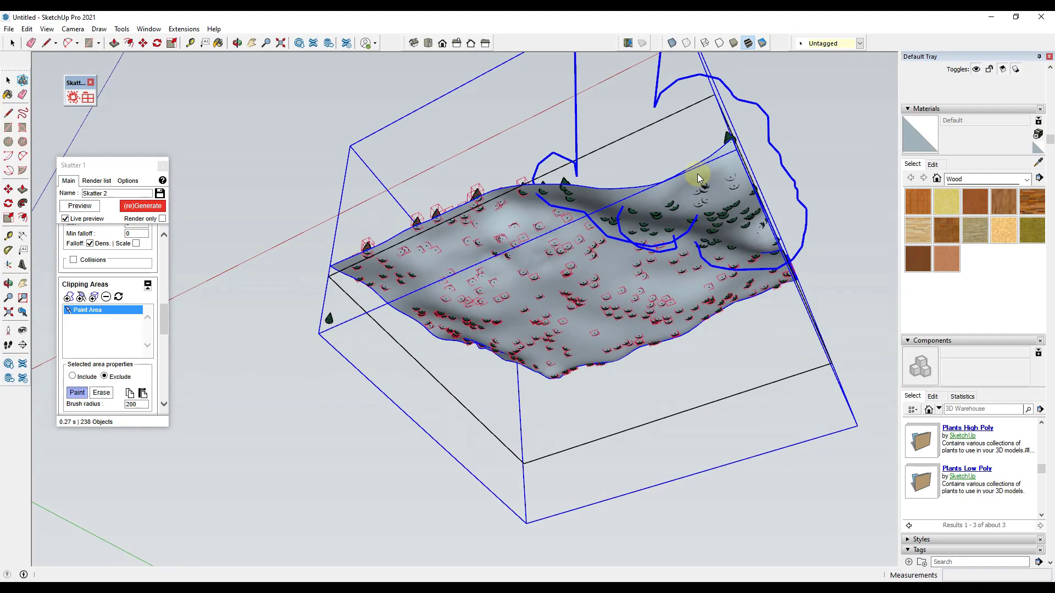
{"action": "middle_click_drag", "start_coordinate": [699, 174], "coordinate": [668, 508]}
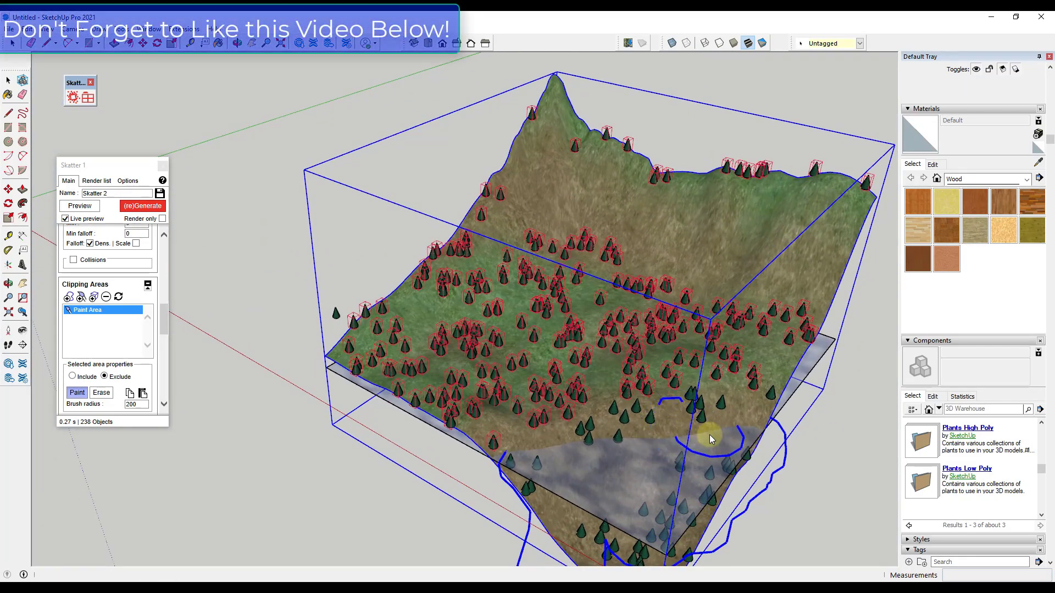
{"action": "left_click_drag", "start_coordinate": [710, 438], "coordinate": [676, 462]}
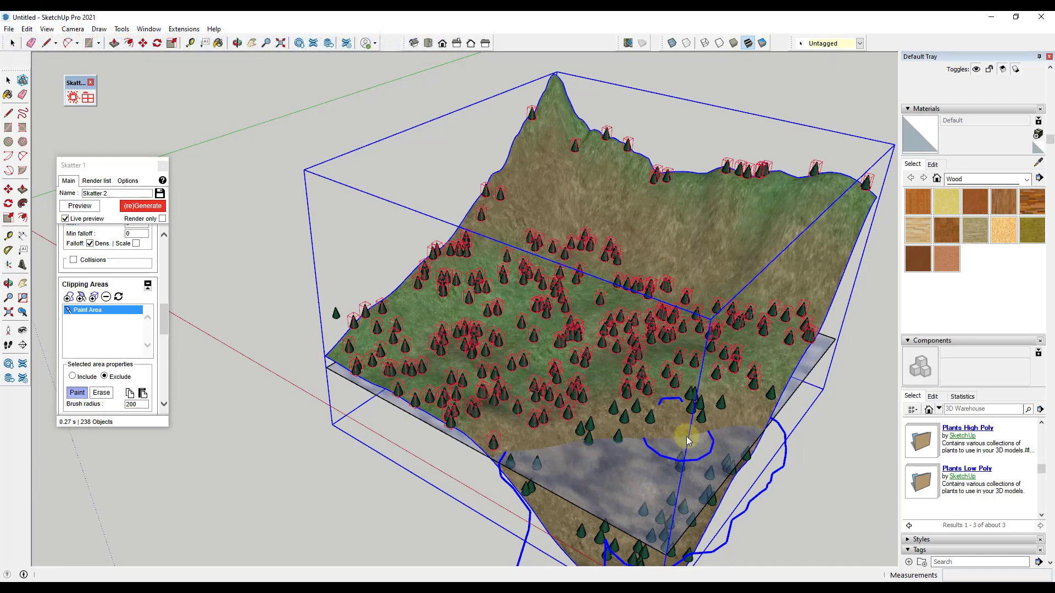
{"action": "left_click_drag", "start_coordinate": [683, 436], "coordinate": [723, 434]}
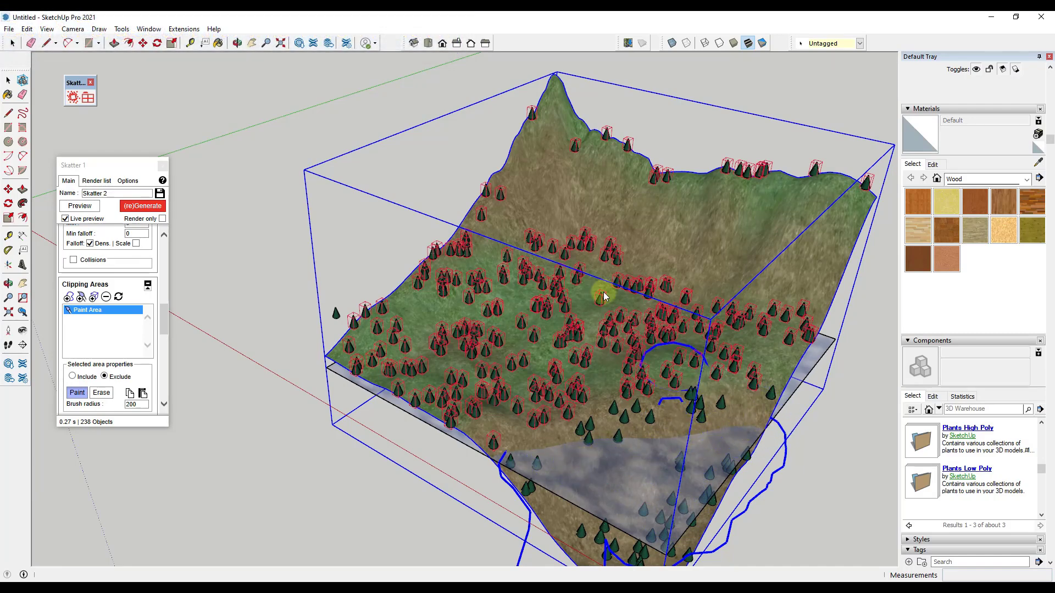
{"action": "mouse_move", "coordinate": [532, 117]}
{"action": "left_mouse_down"}
{"action": "mouse_move", "coordinate": [631, 141]}
{"action": "mouse_move", "coordinate": [687, 170]}
{"action": "mouse_move", "coordinate": [583, 152]}
{"action": "mouse_move", "coordinate": [654, 171]}
{"action": "mouse_move", "coordinate": [860, 184]}
{"action": "mouse_move", "coordinate": [739, 177]}
{"action": "mouse_move", "coordinate": [818, 170]}
{"action": "mouse_move", "coordinate": [598, 145]}
{"action": "mouse_move", "coordinate": [695, 176]}
{"action": "left_mouse_up"}
{"action": "mouse_move", "coordinate": [694, 177]}
{"action": "middle_mouse_down"}
{"action": "mouse_move", "coordinate": [600, 243]}
{"action": "mouse_move", "coordinate": [741, 217]}
{"action": "mouse_move", "coordinate": [711, 233]}
{"action": "middle_mouse_up"}
Regenerate the Skatter cone trees so 223 remain, clear of underwater slopes and ridge tops.
{"action": "scroll", "coordinate": [711, 233], "scroll_direction": "down", "scroll_amount": 1}
{"action": "left_click", "coordinate": [136, 210]}
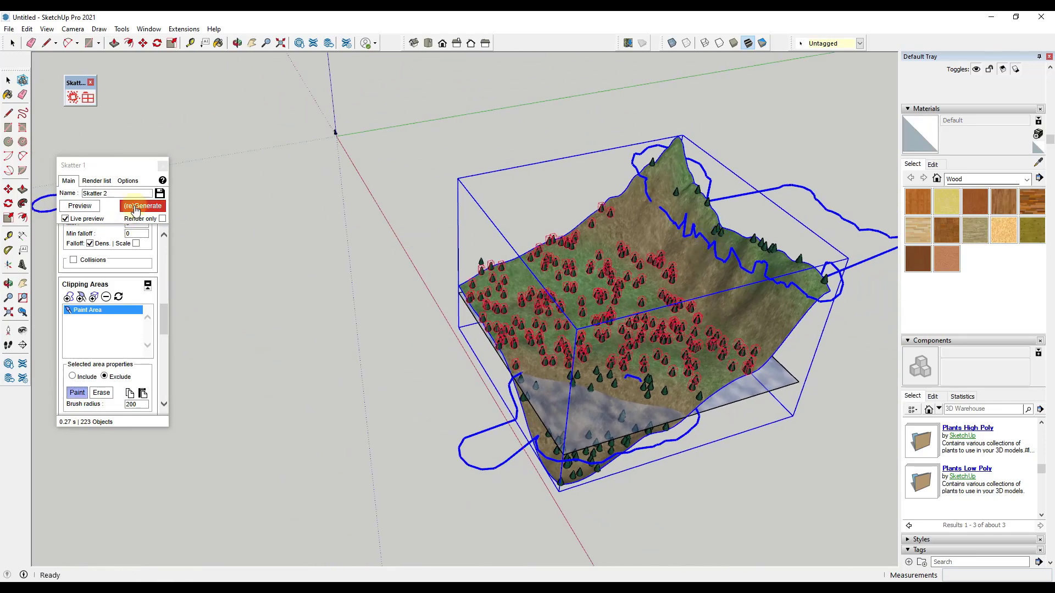
{"action": "middle_click_drag", "start_coordinate": [503, 334], "coordinate": [576, 359]}
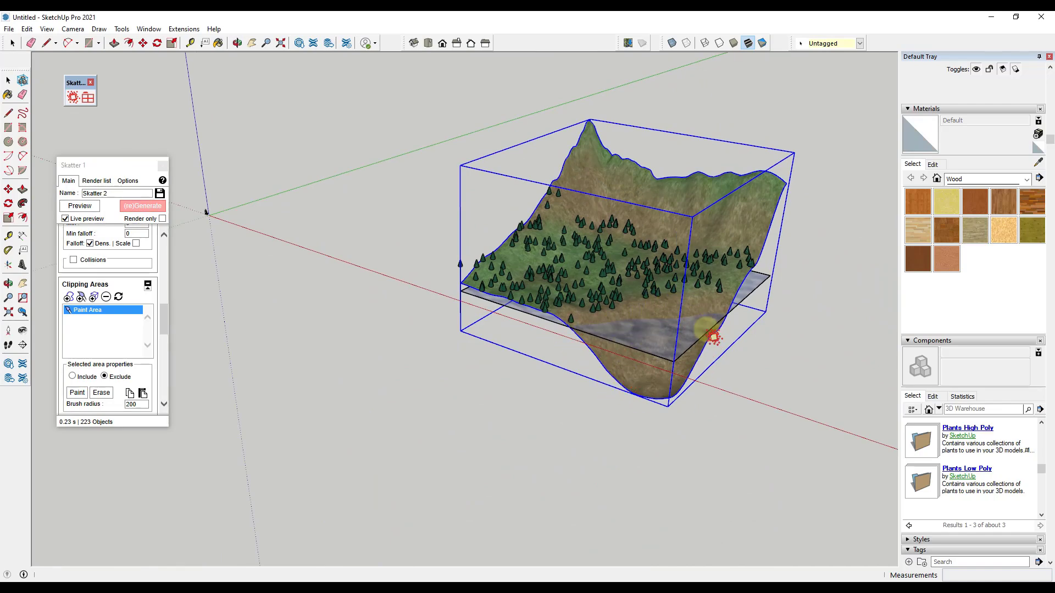
{"action": "scroll", "coordinate": [791, 252], "scroll_direction": "up", "scroll_amount": 4}
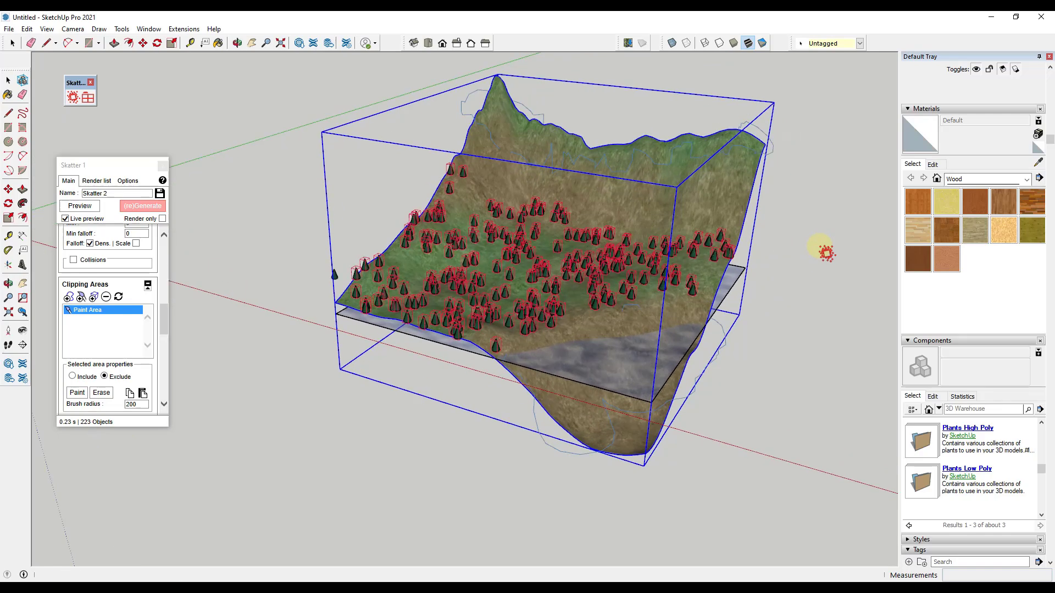
{"action": "scroll", "coordinate": [826, 253], "scroll_direction": "up", "scroll_amount": 1}
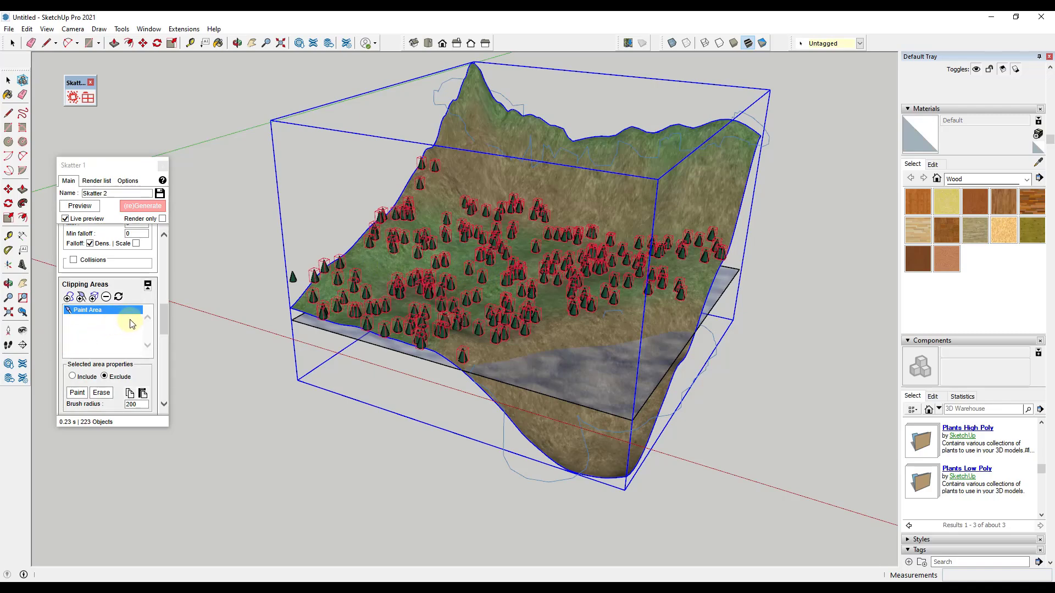
Set the Skatter Distribution density to 0.012 and regenerate, filling the terrain with 504 cone trees.
{"action": "scroll", "coordinate": [99, 316], "scroll_direction": "up", "scroll_amount": 10}
{"action": "scroll", "coordinate": [110, 322], "scroll_direction": "down", "scroll_amount": 3}
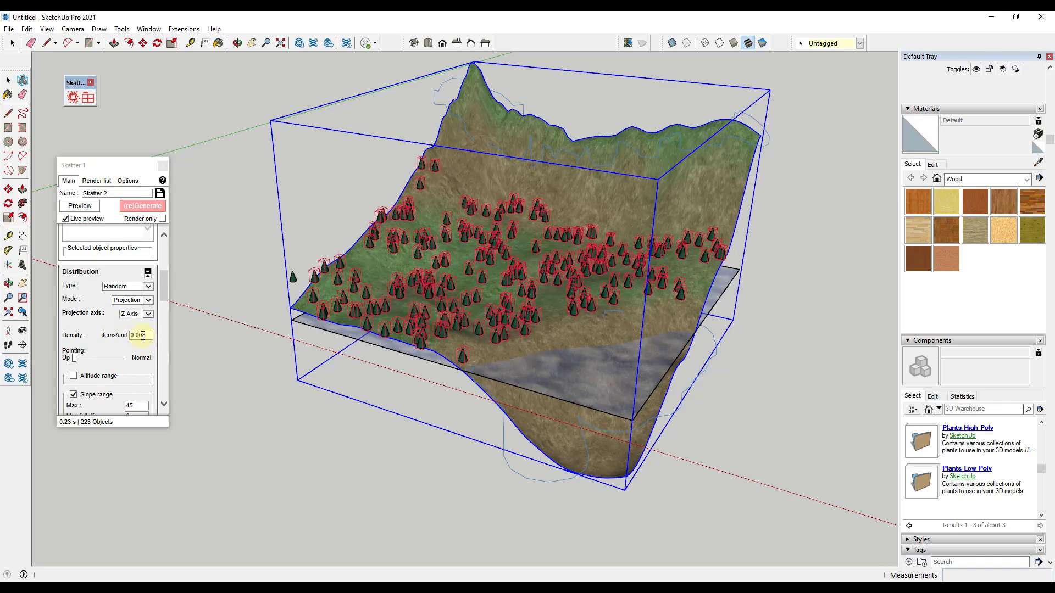
{"action": "double_click", "coordinate": [143, 335]}
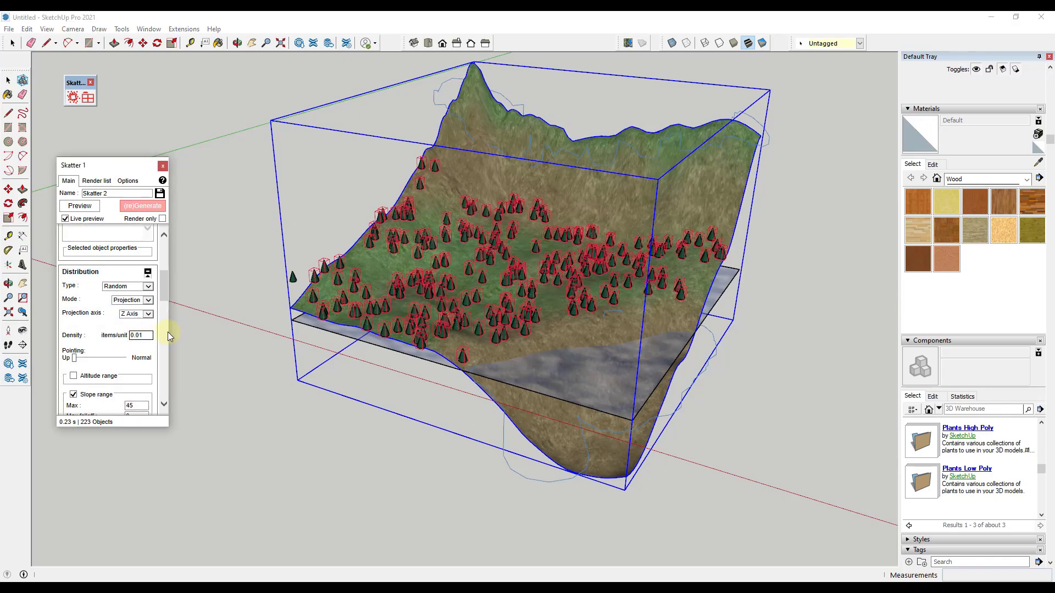
{"action": "key", "text": "Return"}
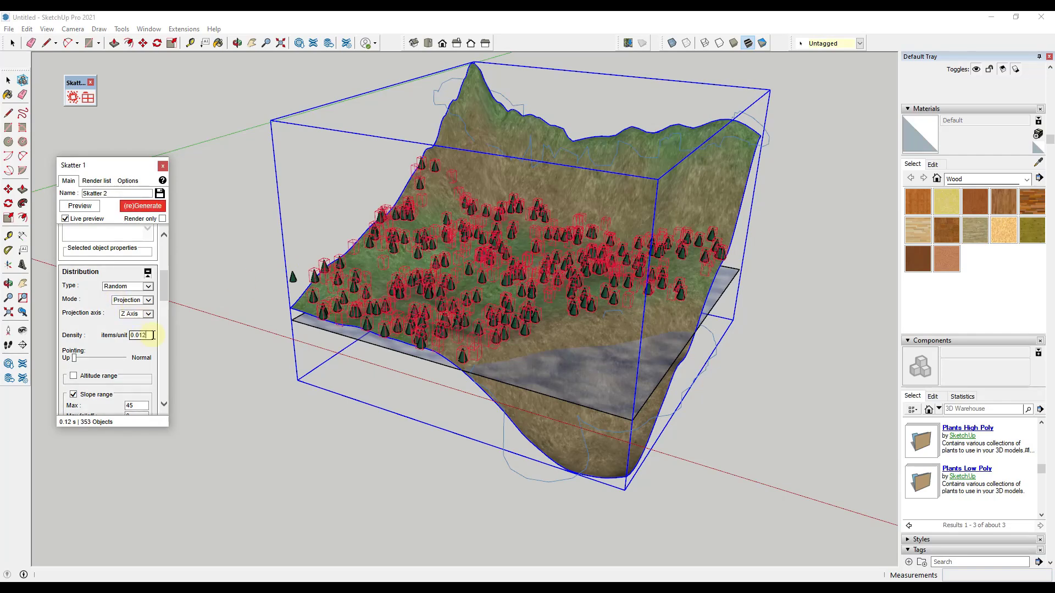
{"action": "left_click", "coordinate": [137, 205]}
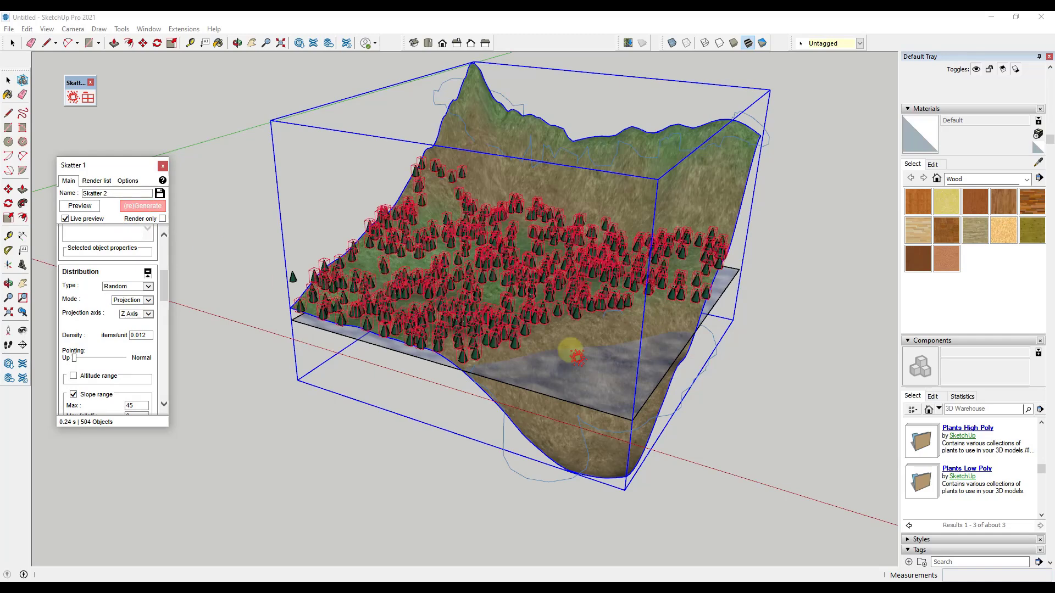
{"action": "middle_click_drag", "start_coordinate": [685, 355], "coordinate": [457, 229]}
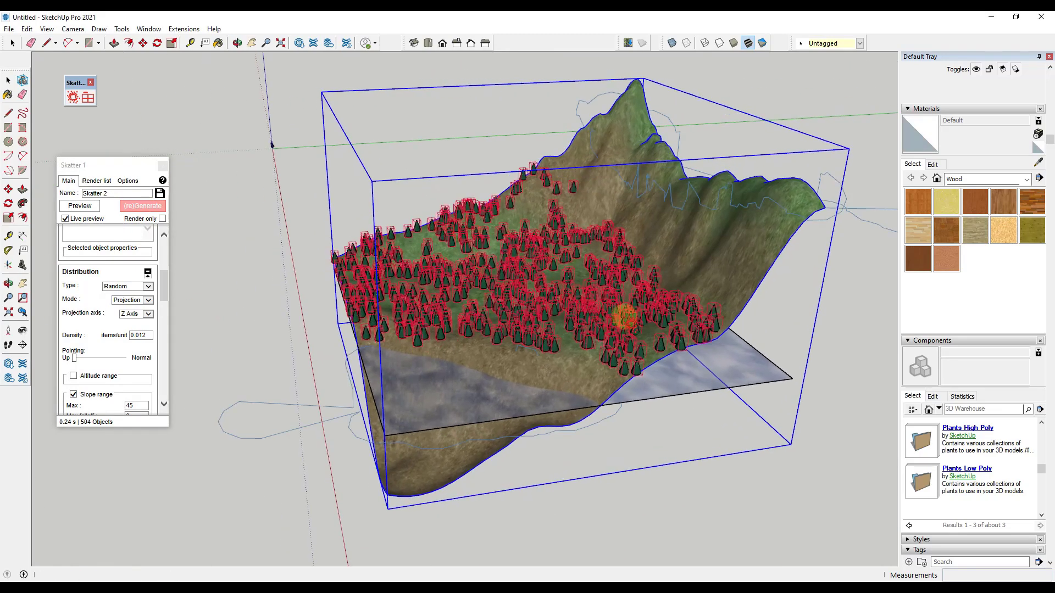